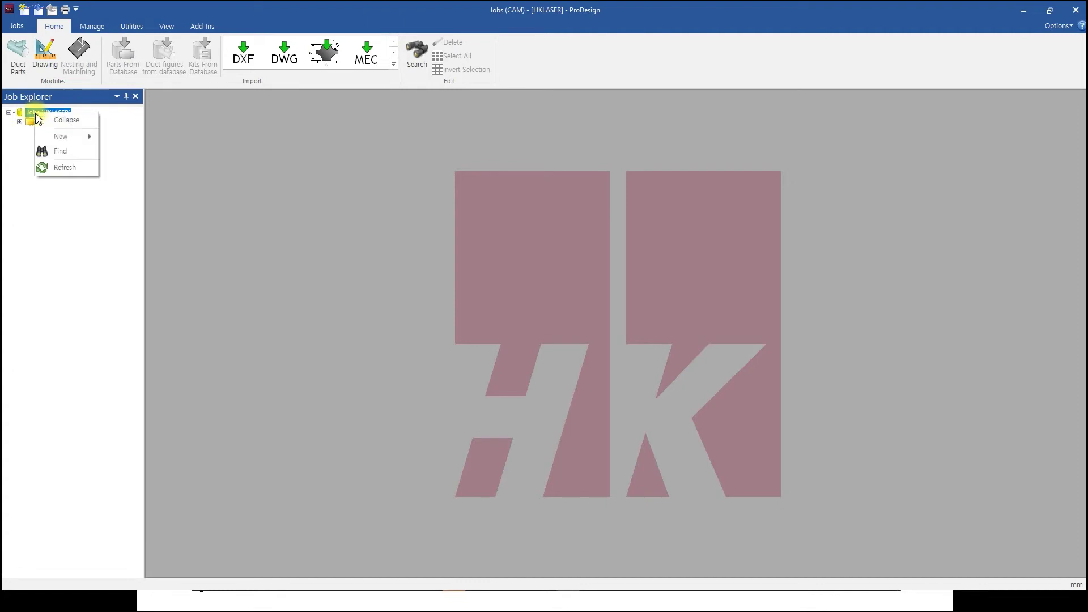
Create a new folder named TEST2 under Jobs
mouse_move(68, 137)
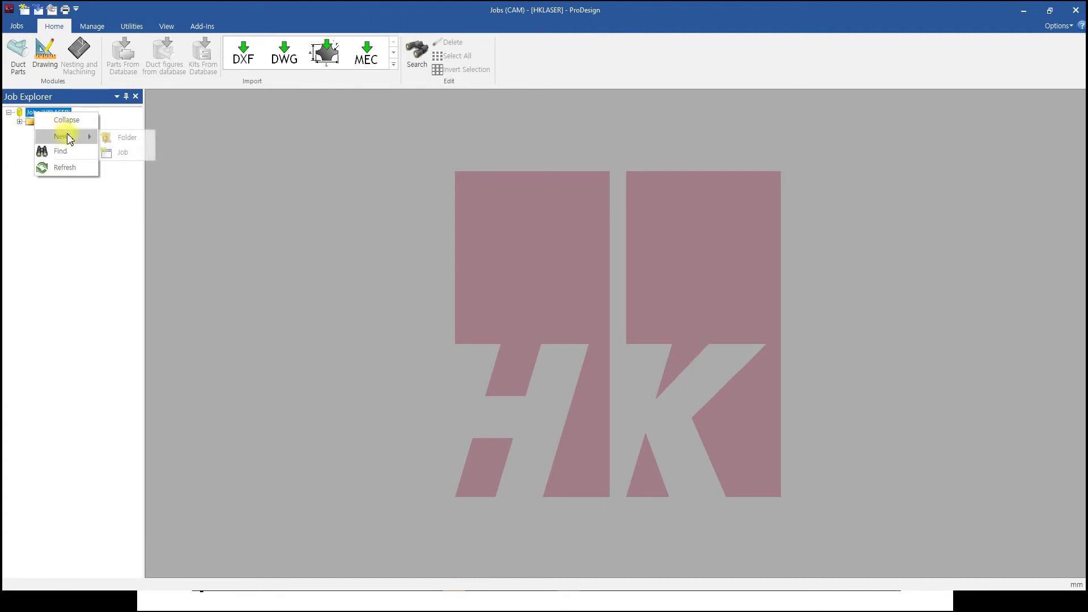
left_click(122, 138)
type("test2")
key("BackSpace")
key("BackSpace")
key("BackSpace")
key("BackSpace")
key("BackSpace")
type("TEST2")
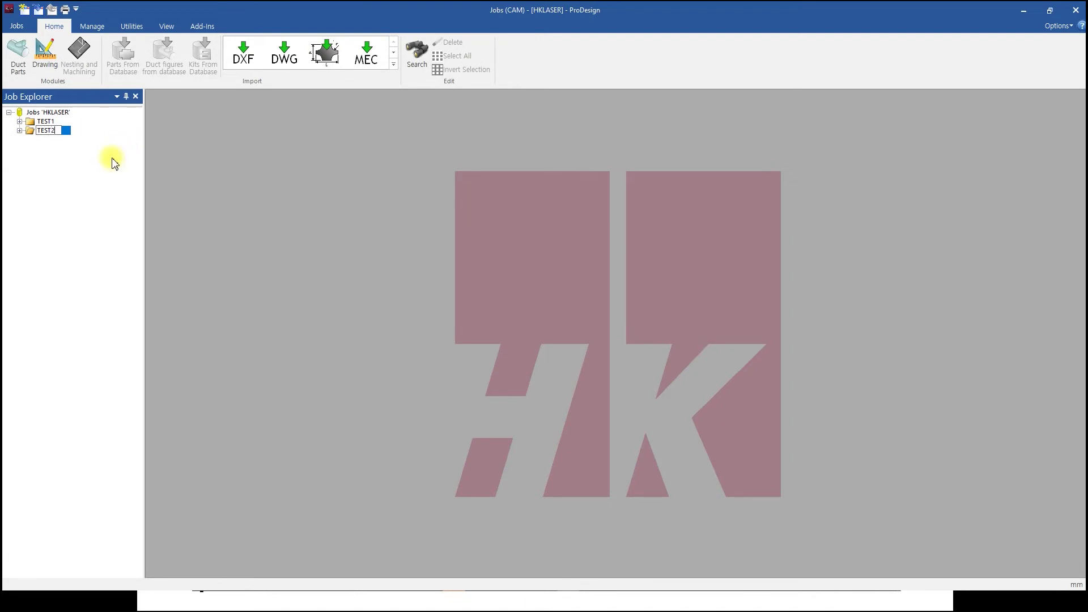
key("Return")
Create a job named EX1 inside TEST2 and open it
right_click(51, 130)
mouse_move(77, 153)
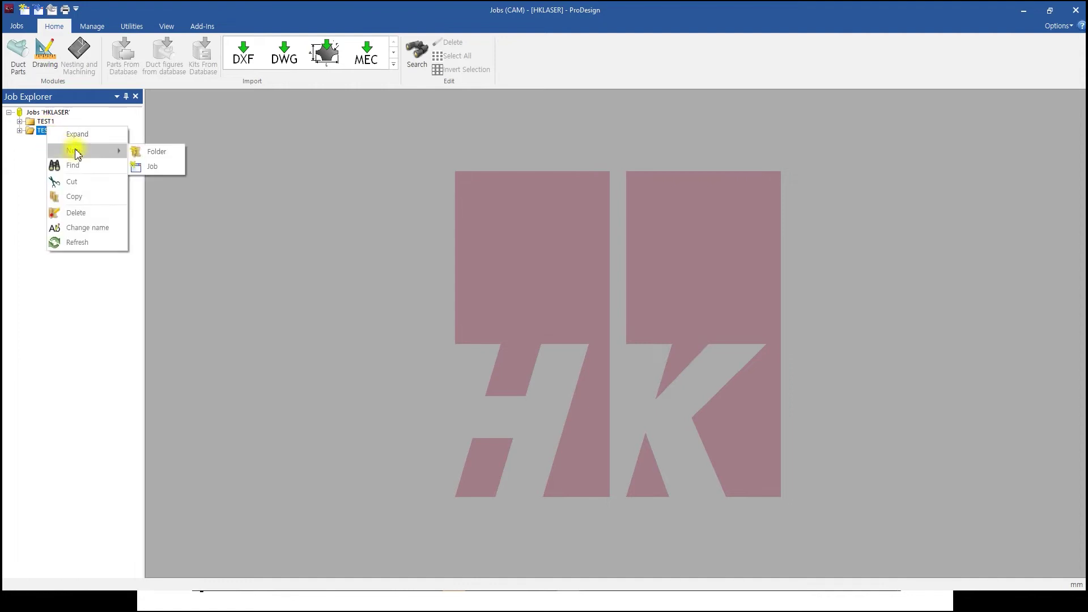
left_click(151, 166)
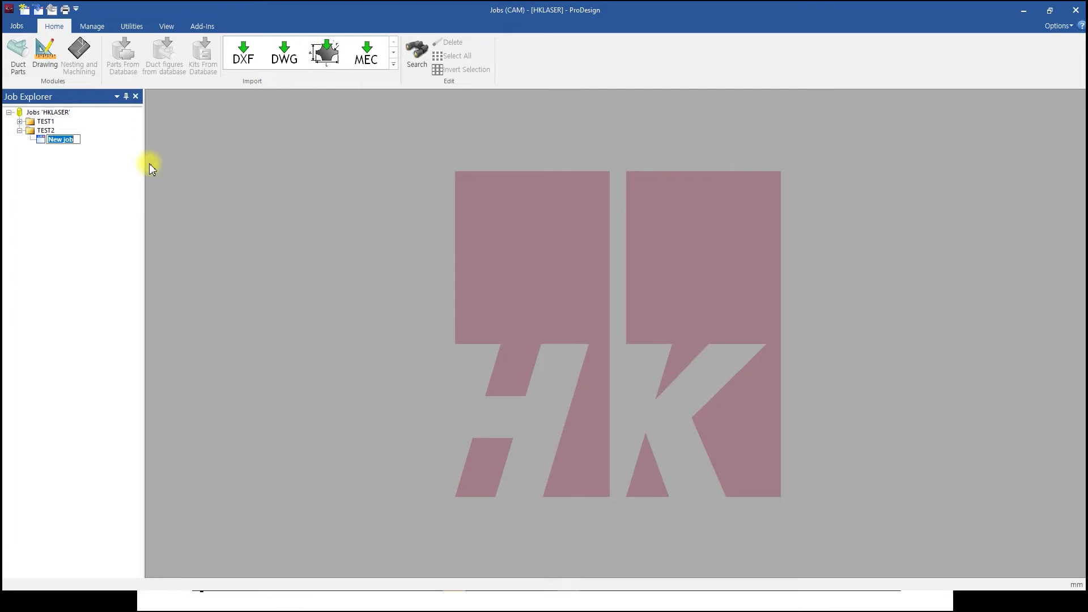
type("EX1")
key("Return")
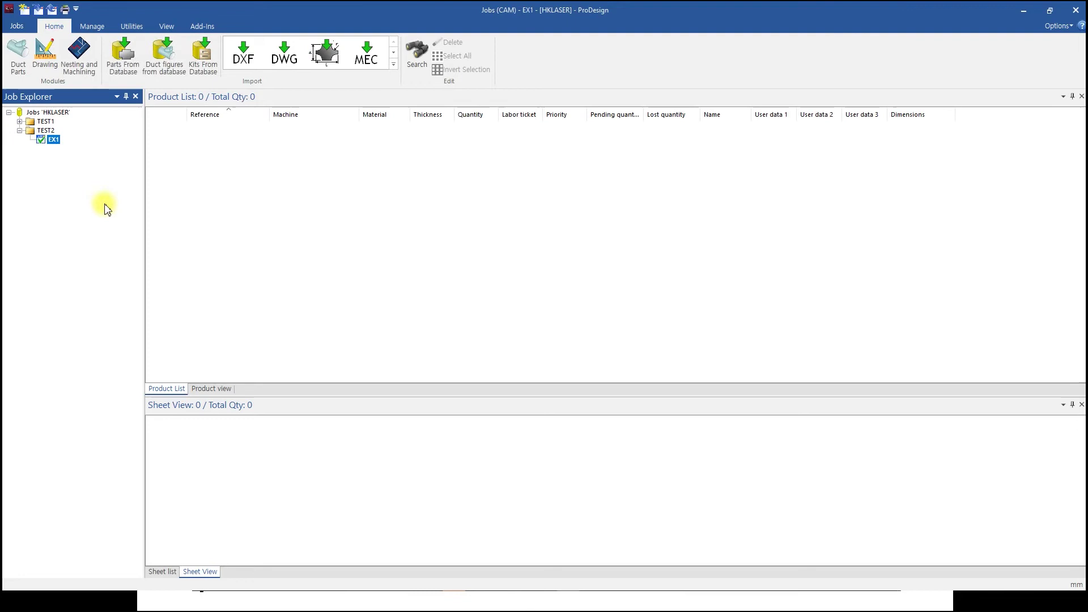
Import DXFPAR0108.dxf from C:\Lantek\Expert\Samples\DXF
left_click(246, 63)
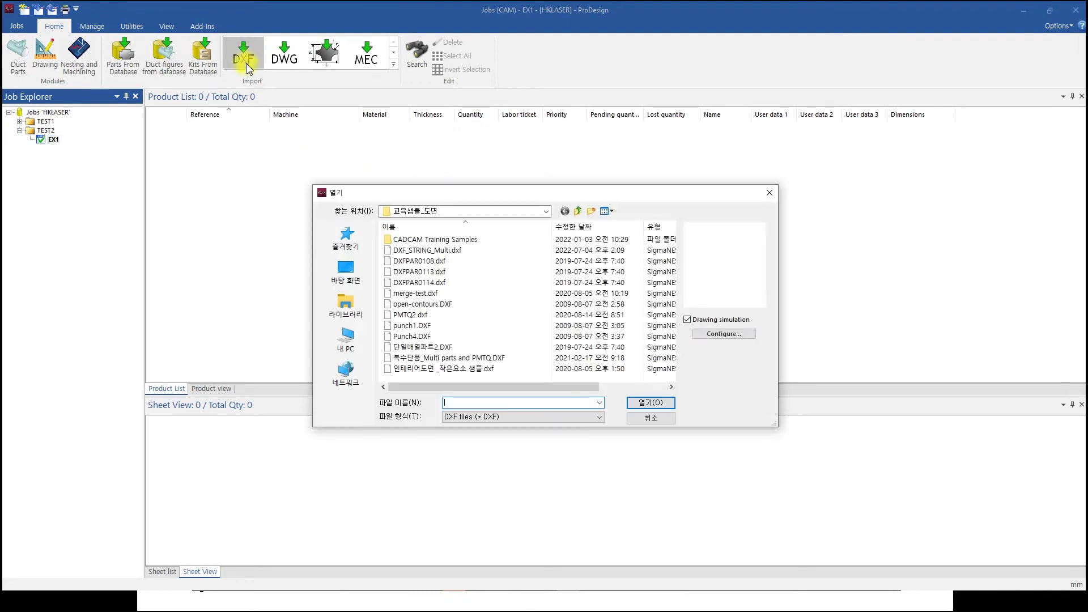
left_click(361, 346)
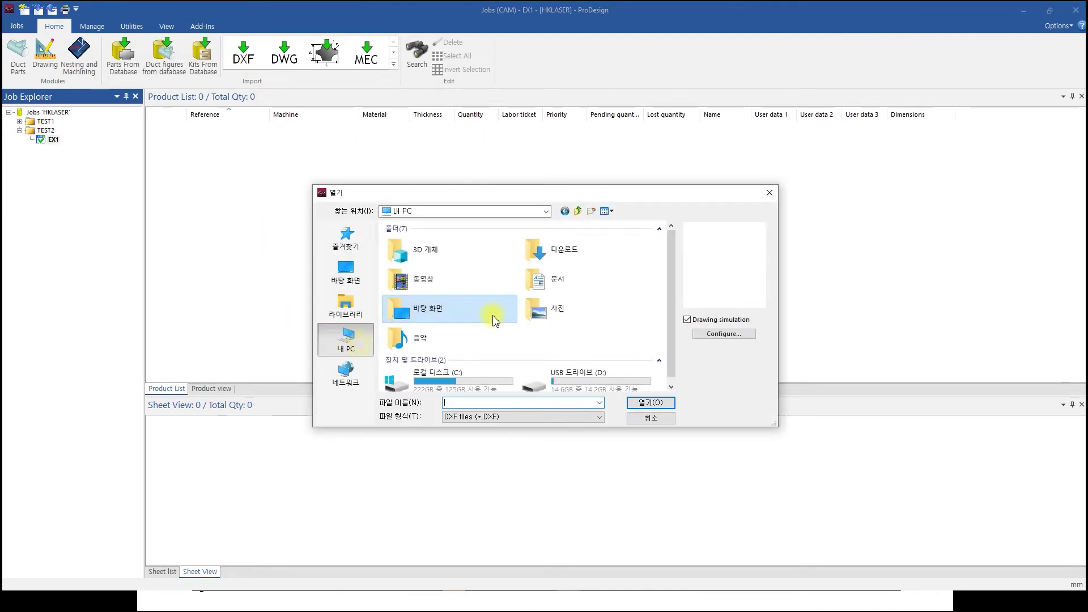
double_click(444, 371)
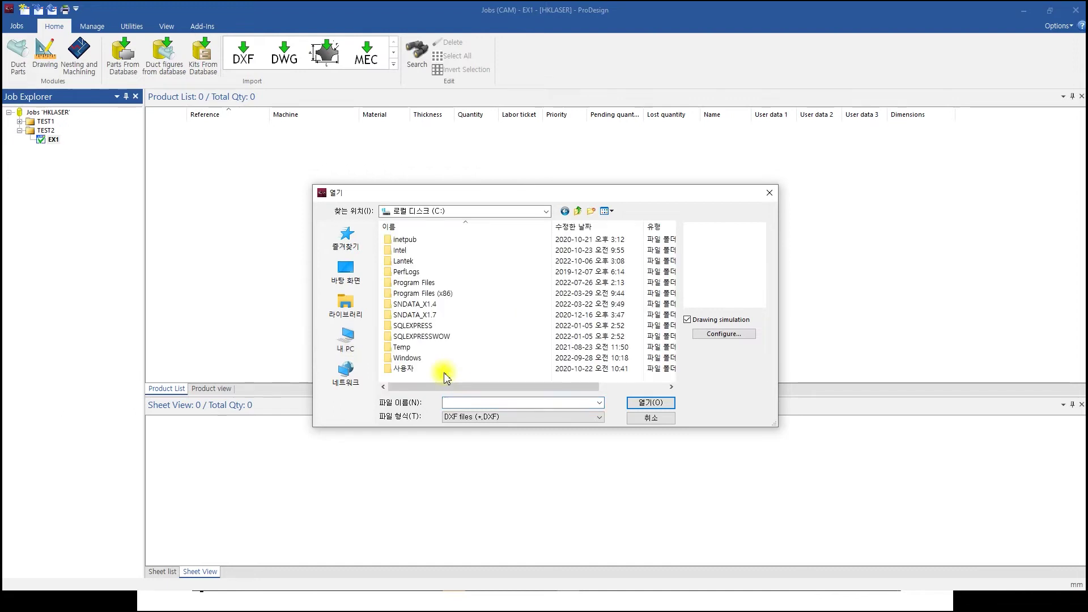
double_click(422, 261)
double_click(421, 252)
scroll(416, 283, "down", 3)
double_click(411, 270)
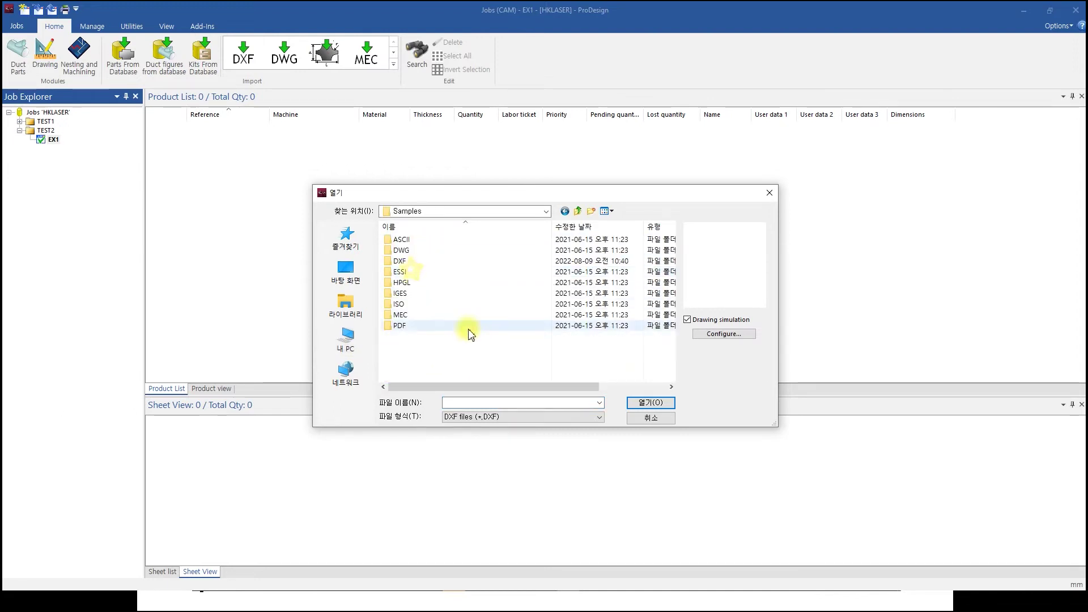
double_click(410, 260)
left_click(419, 272)
left_click(418, 295)
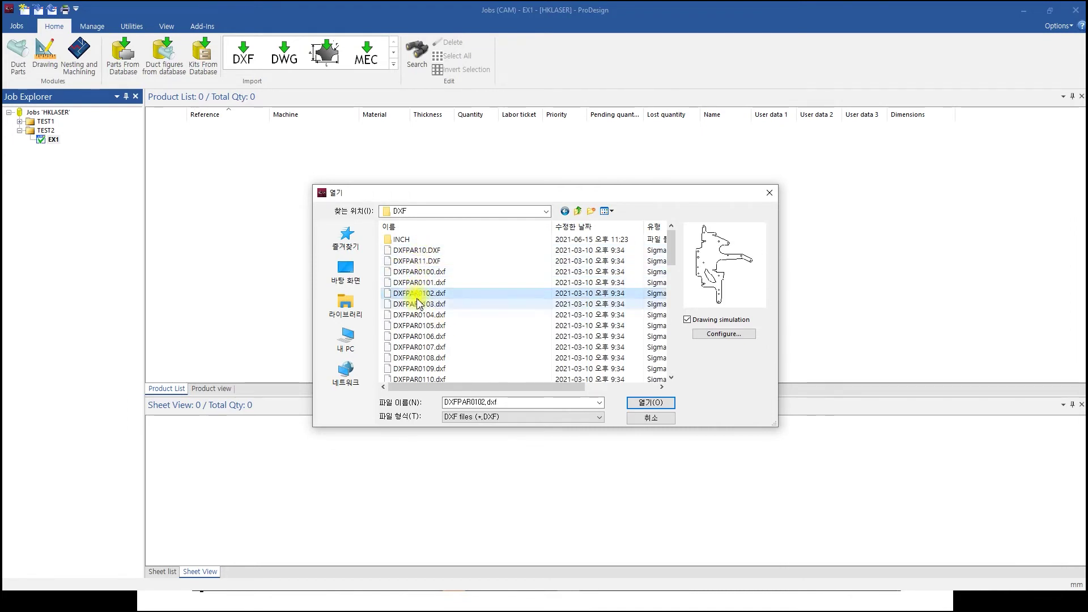
left_click(417, 315)
scroll(434, 314, "down", 1)
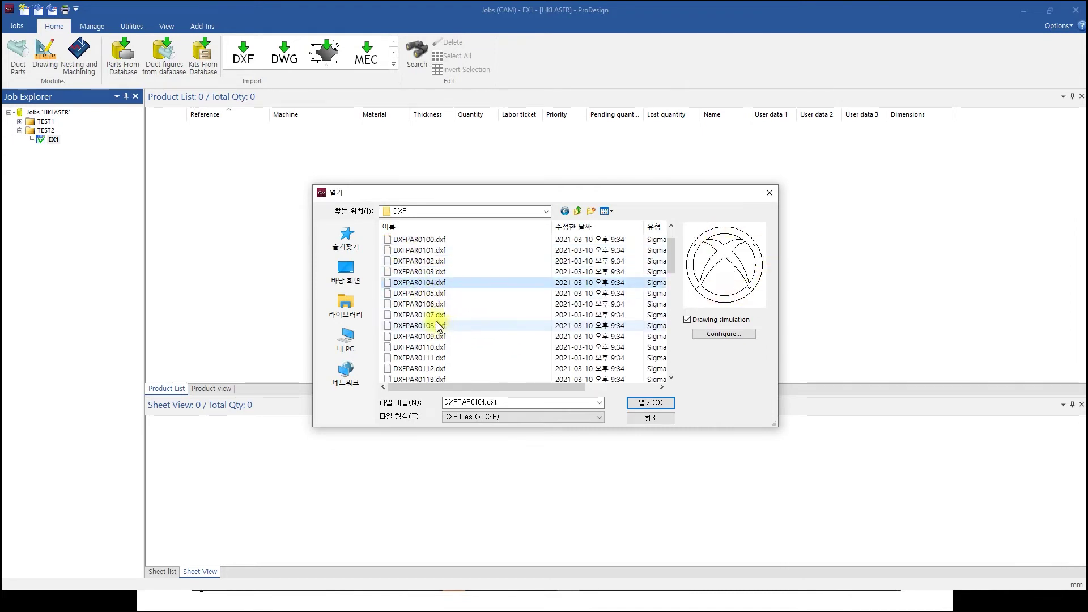
left_click(400, 327)
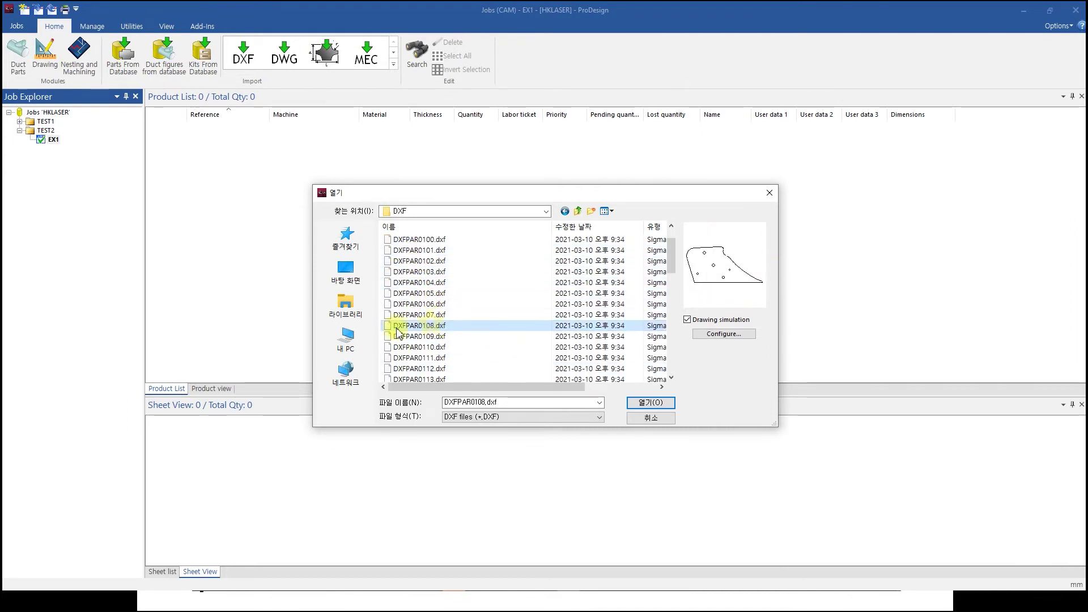
left_click(651, 403)
Set machine HK_nLIGHTC4K_PCV_V20, material STS, thickness 1, quantity 10 and add it to EX1
left_click(307, 183)
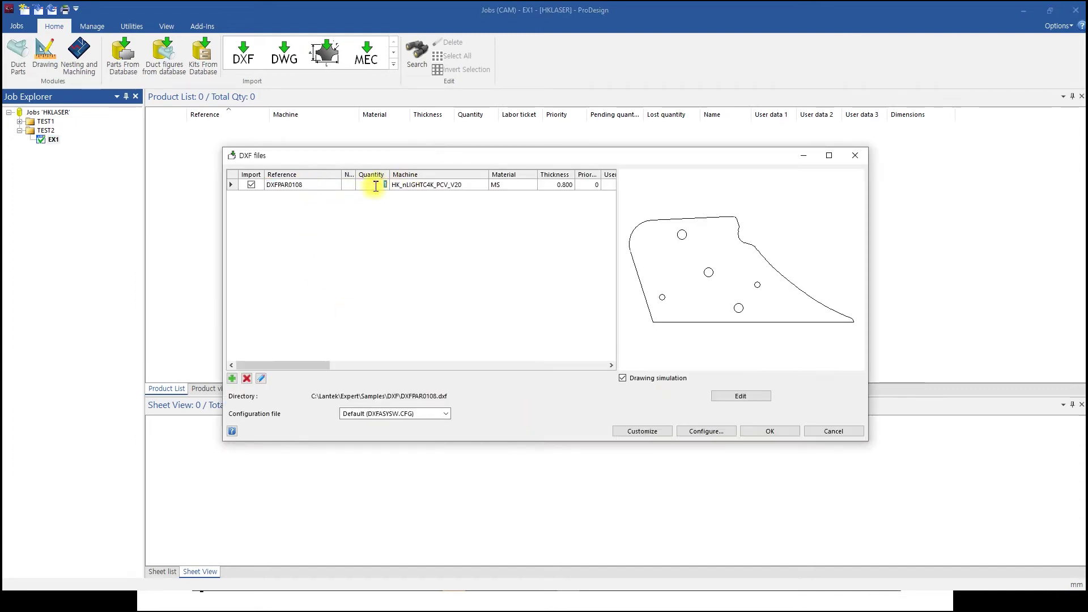
double_click(434, 187)
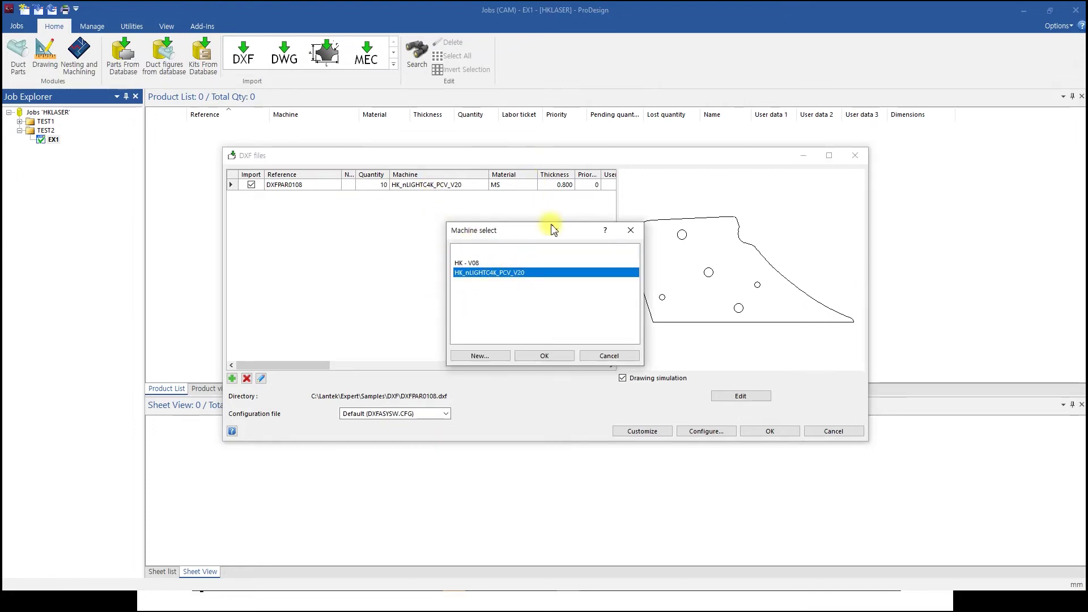
left_click(545, 355)
double_click(502, 184)
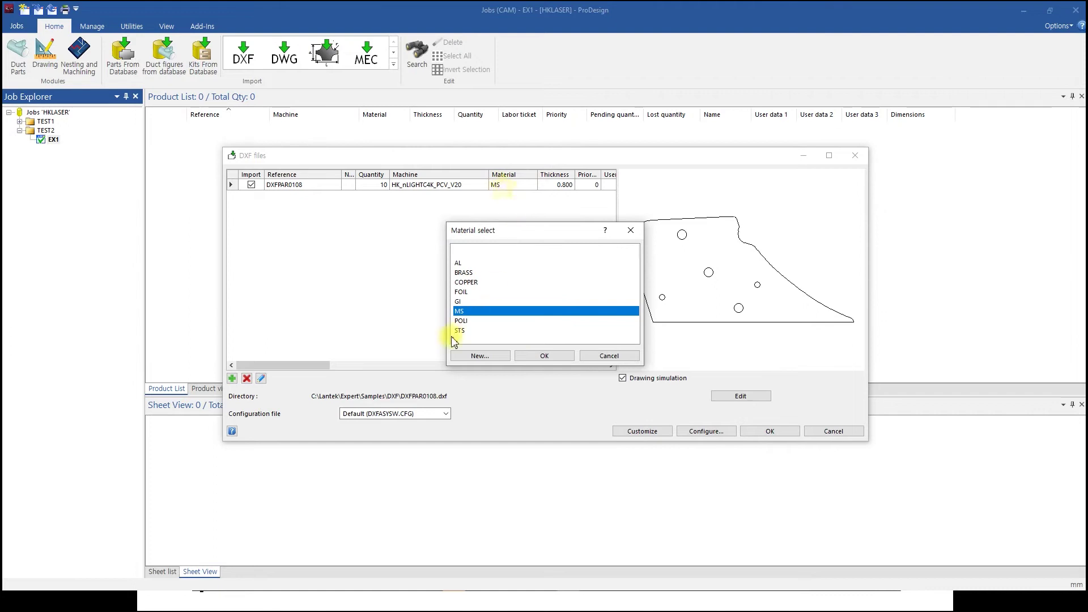
left_click(519, 332)
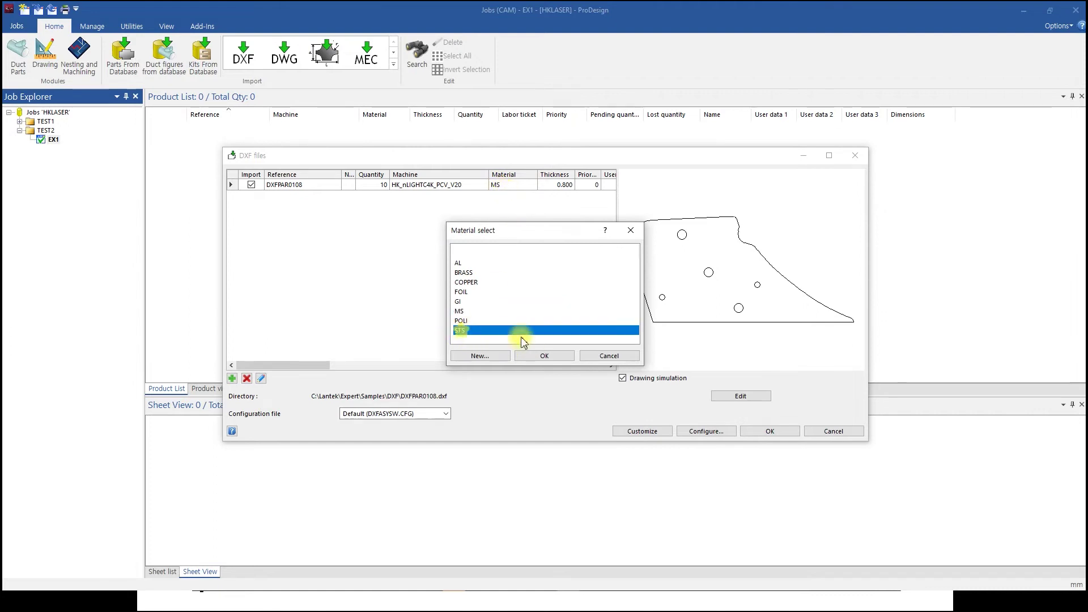
left_click(544, 356)
double_click(552, 186)
type("1")
left_click(731, 399)
left_click(748, 433)
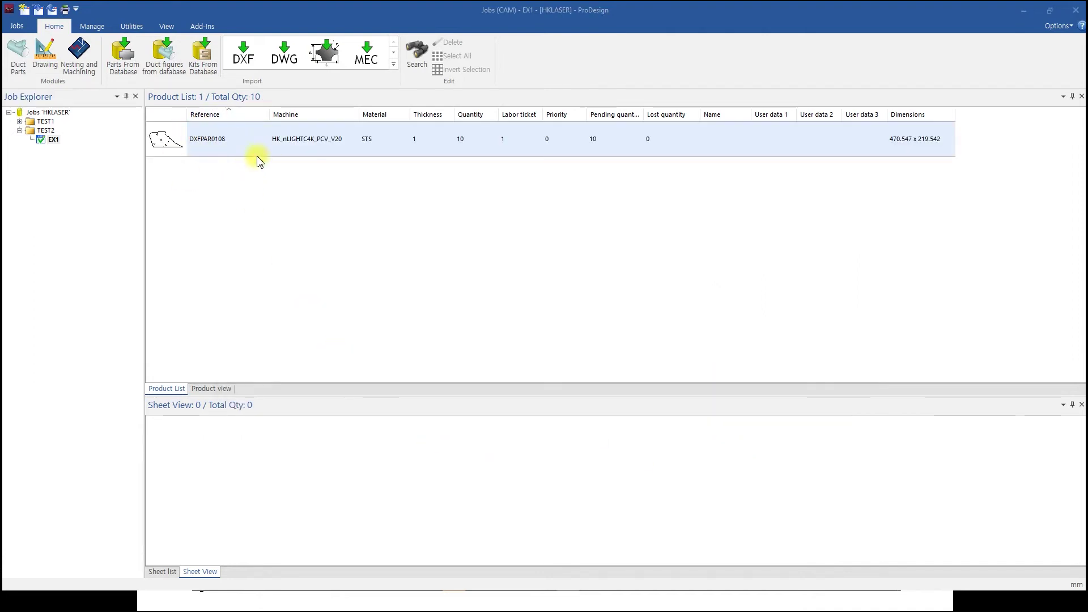
Open DXFPAR0108 from the Product List in Drawing and zoom to fit with F8
left_click(267, 140)
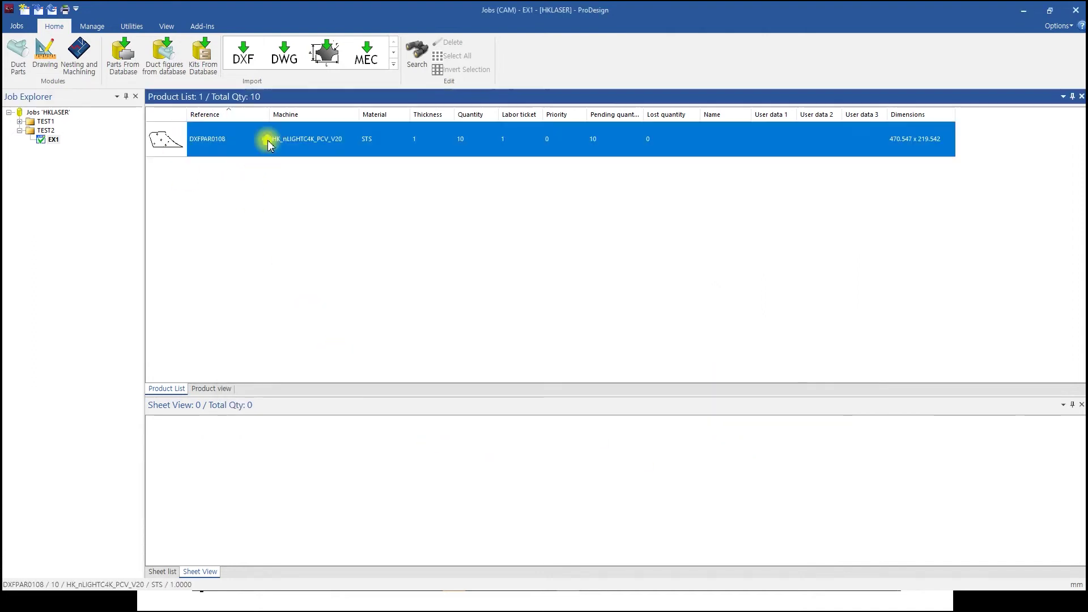
double_click(326, 139)
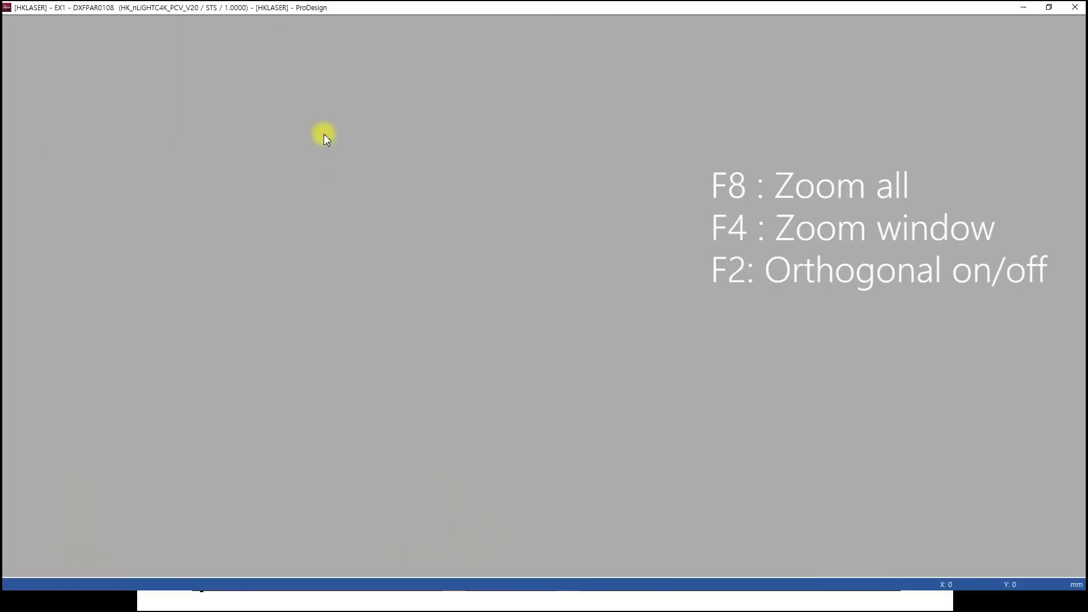
scroll(448, 175, "down", 5)
middle_click_drag(430, 253, 420, 316)
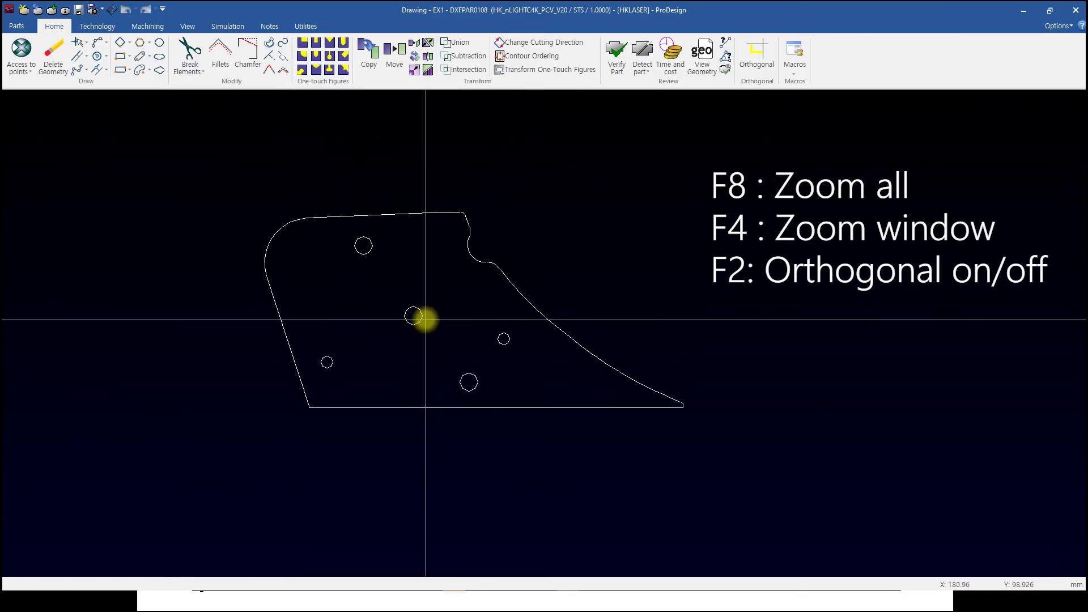
scroll(428, 287, "up", 3)
scroll(430, 288, "down", 4)
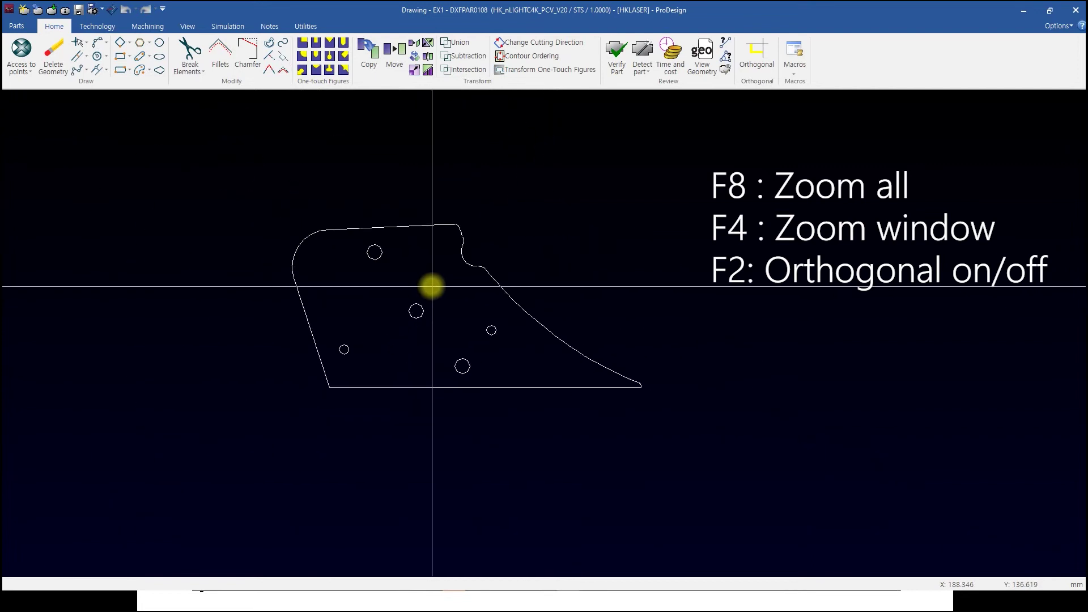
scroll(420, 275, "down", 3)
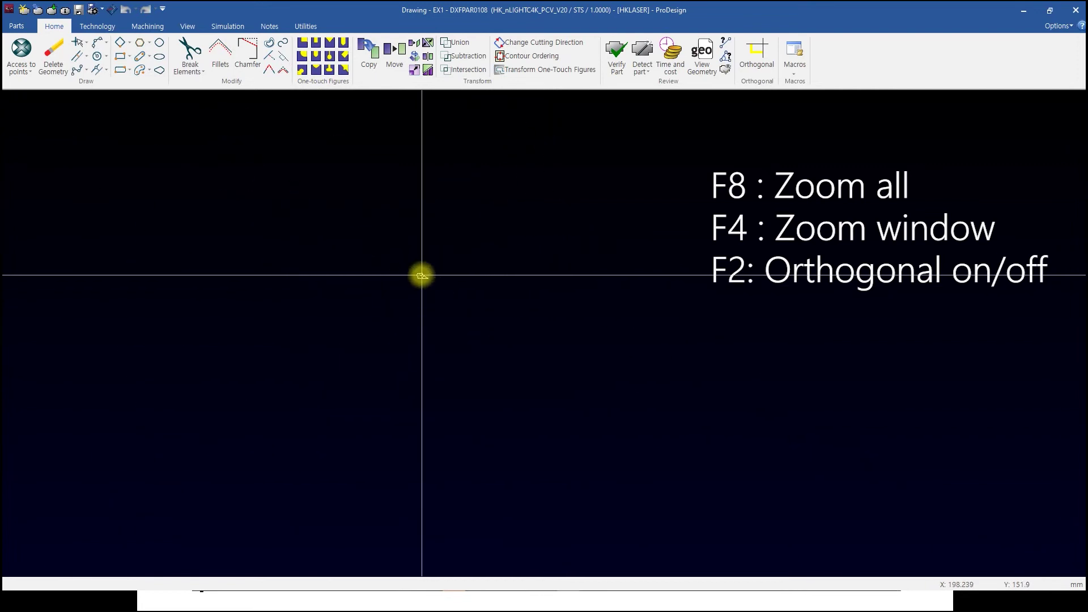
key("F8")
scroll(449, 287, "down", 3)
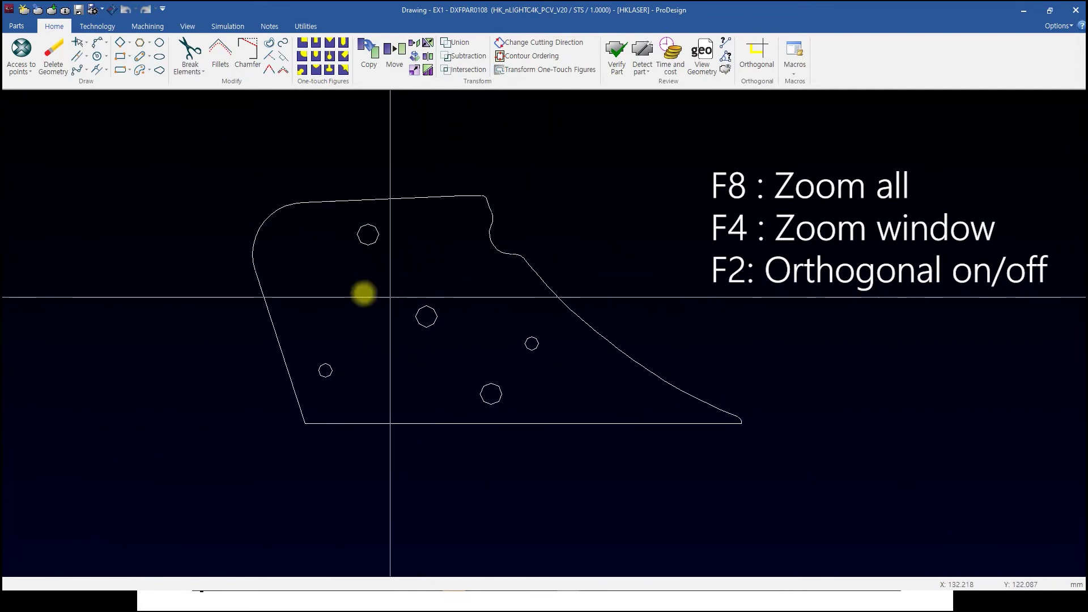
Verify all of DXFPAR0108's geometry, save the drawing, and switch to Nesting and Machining
left_click(616, 62)
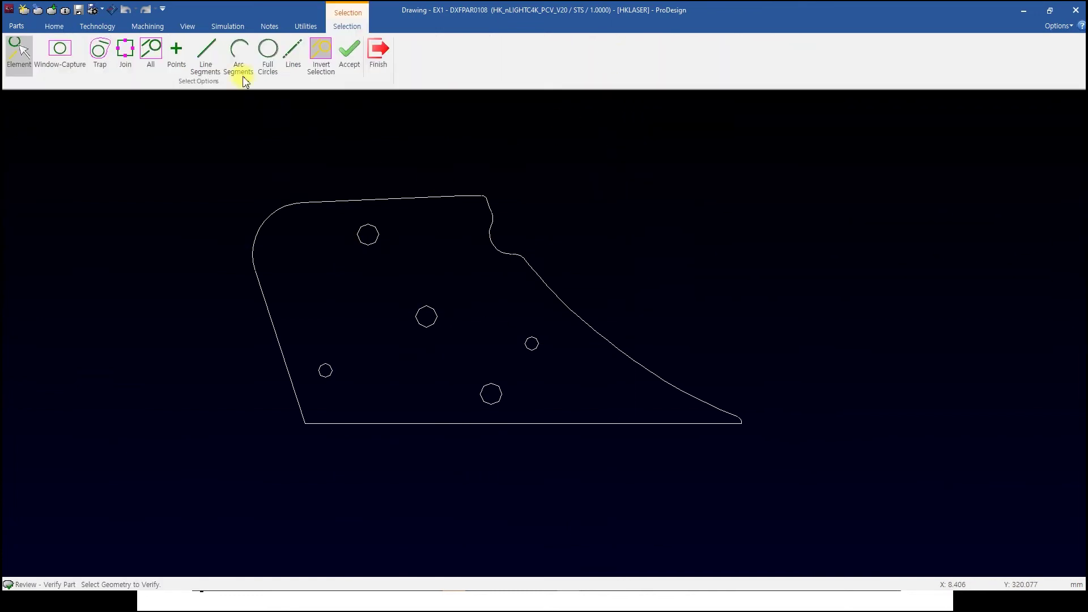
left_click(158, 50)
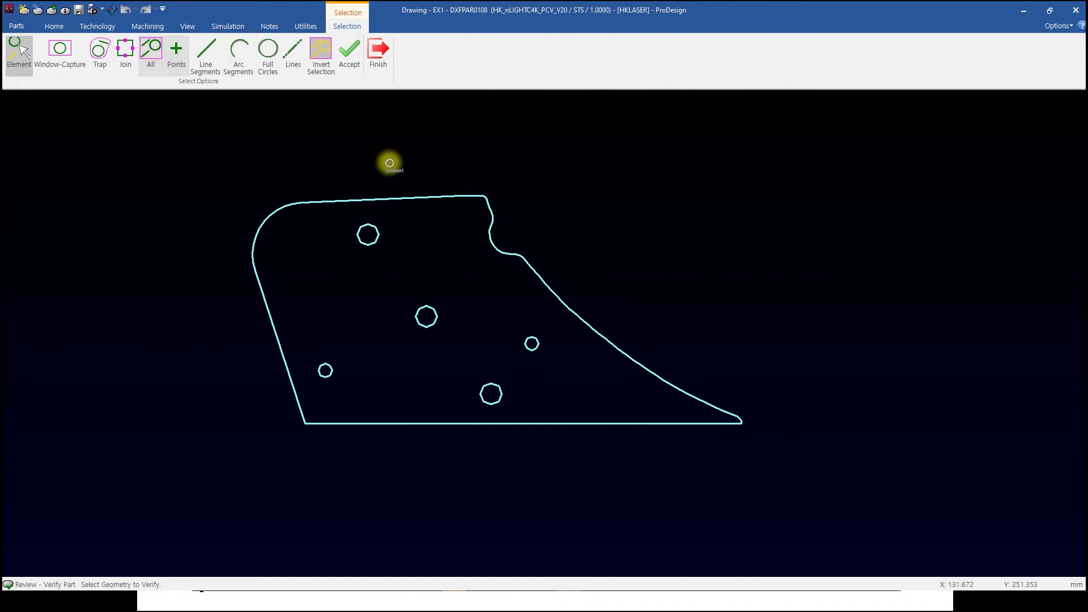
left_click(342, 57)
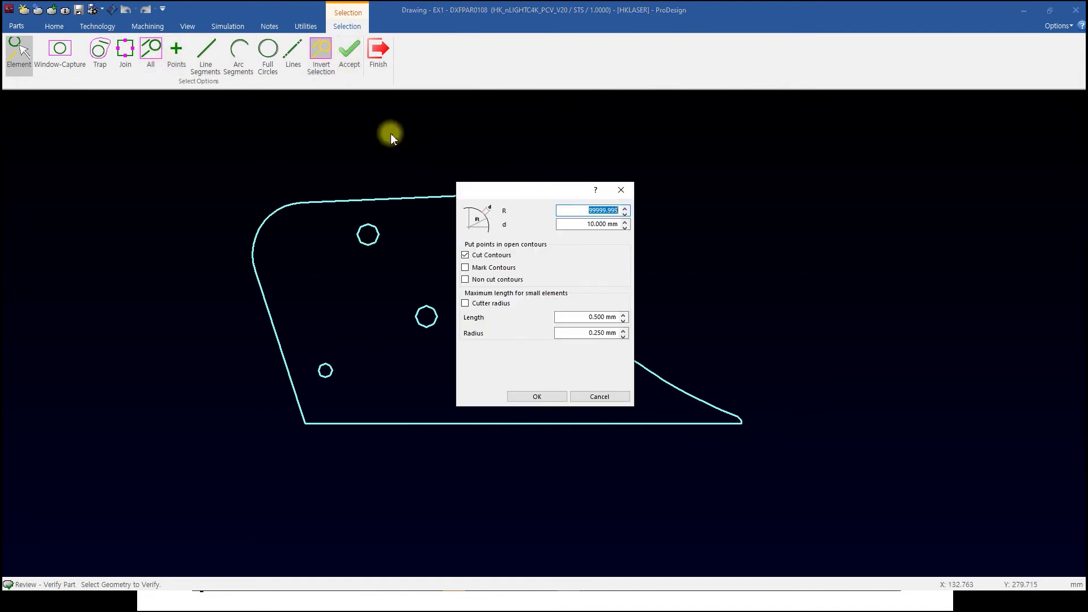
left_click(536, 395)
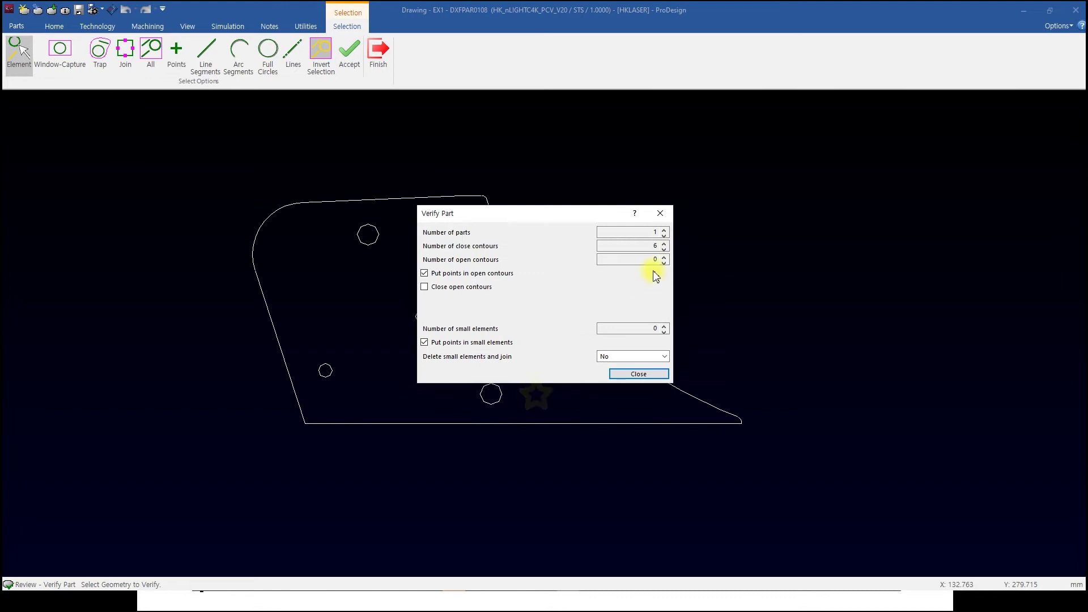
left_click(652, 375)
left_click(379, 55)
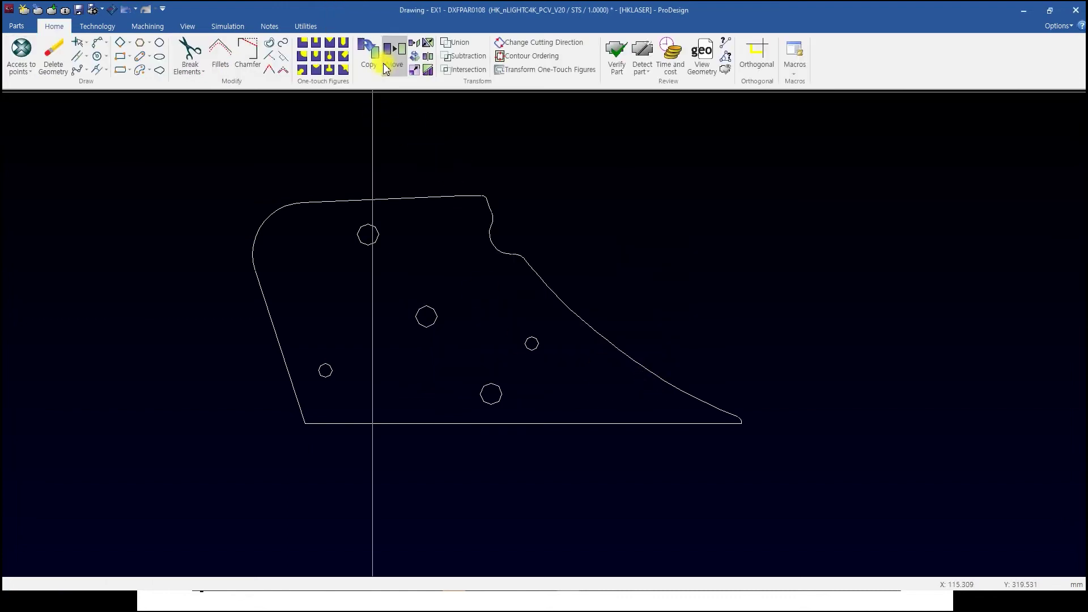
left_click(80, 10)
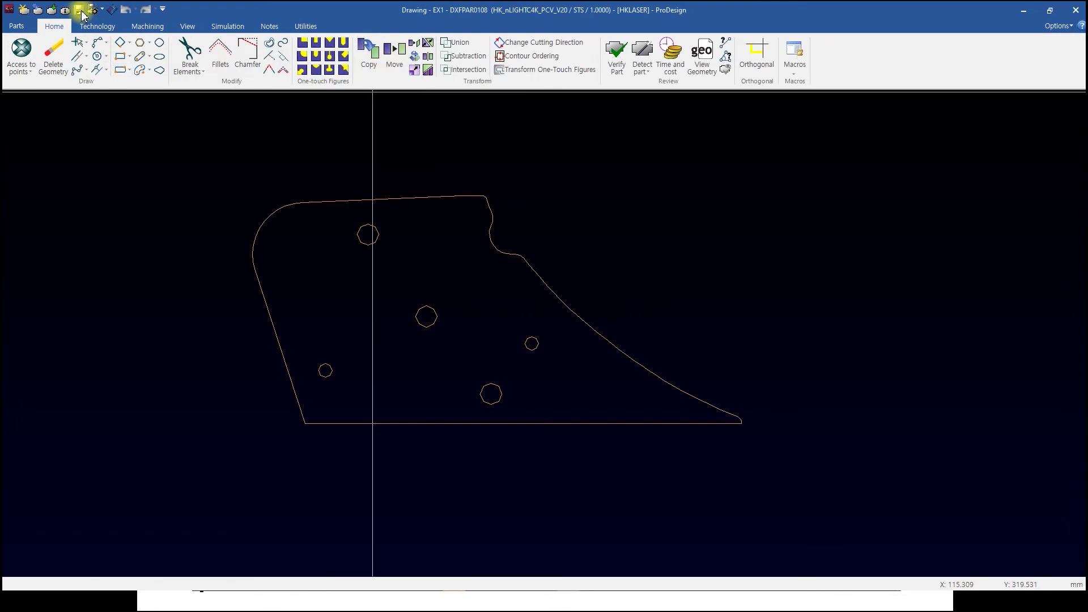
left_click(115, 10)
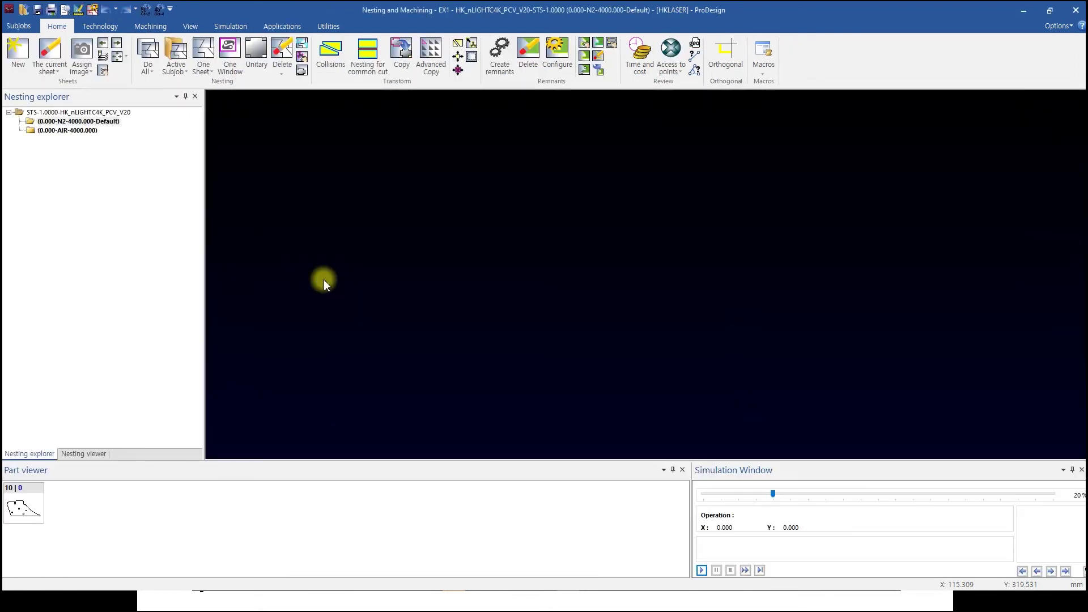
Create sheet STS_1T_2438X1219, length 2438 and width 1219, and assign it to N2 Default
left_click(51, 477)
left_click(62, 111)
left_click(62, 121)
left_click(69, 130)
key("Up")
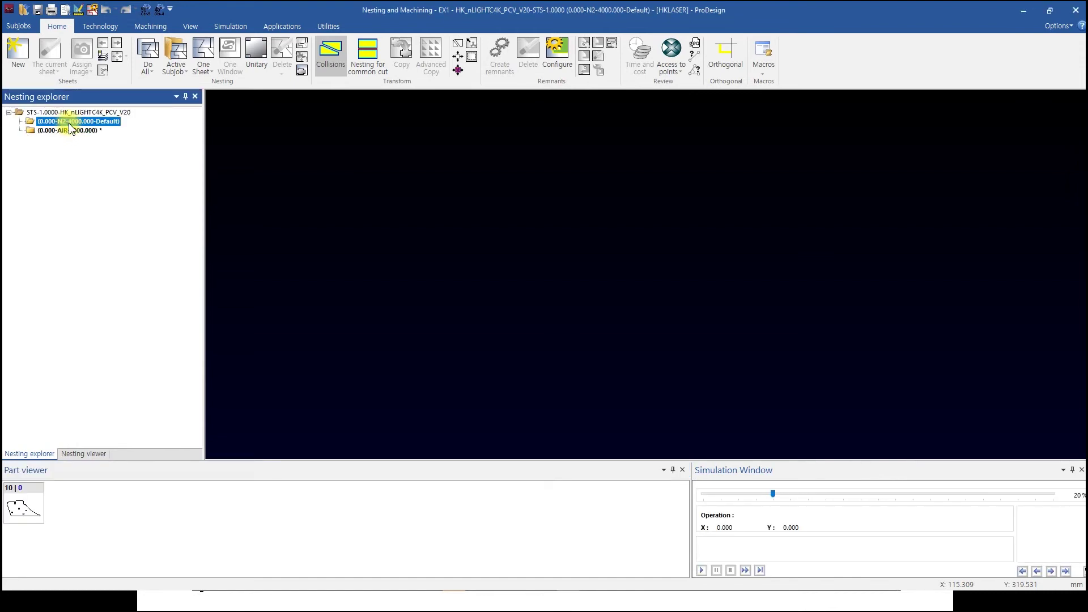
right_click(70, 129)
left_click(108, 137)
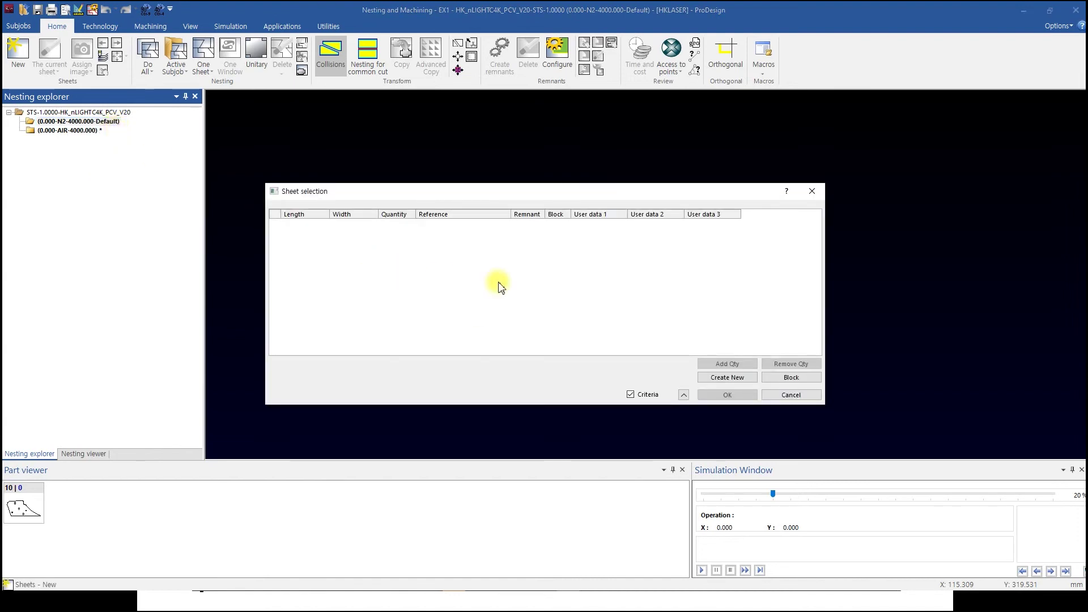
left_click(725, 377)
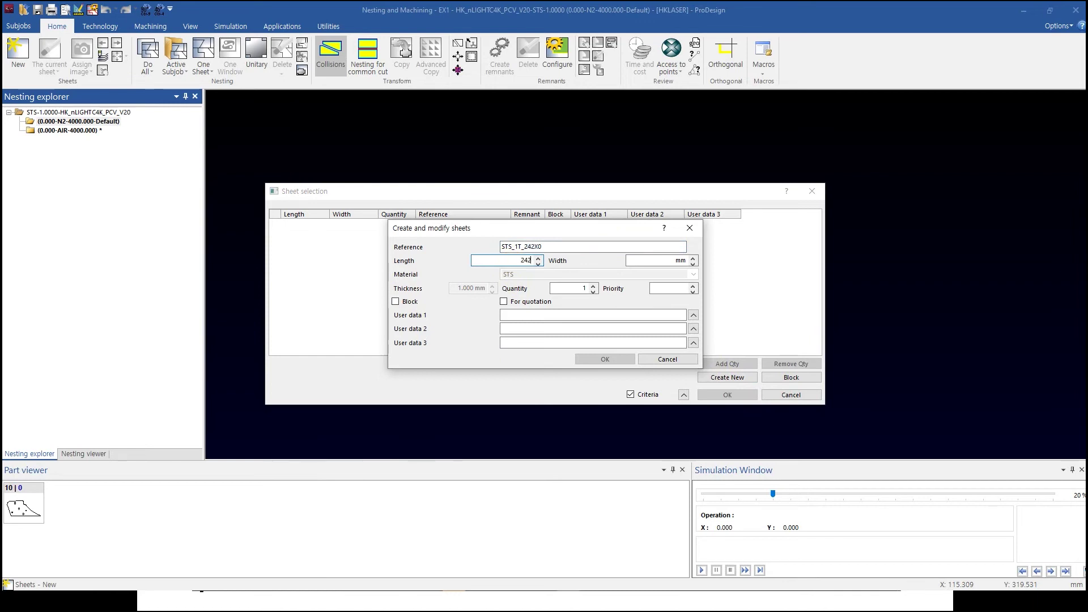
key("Tab")
type("1")
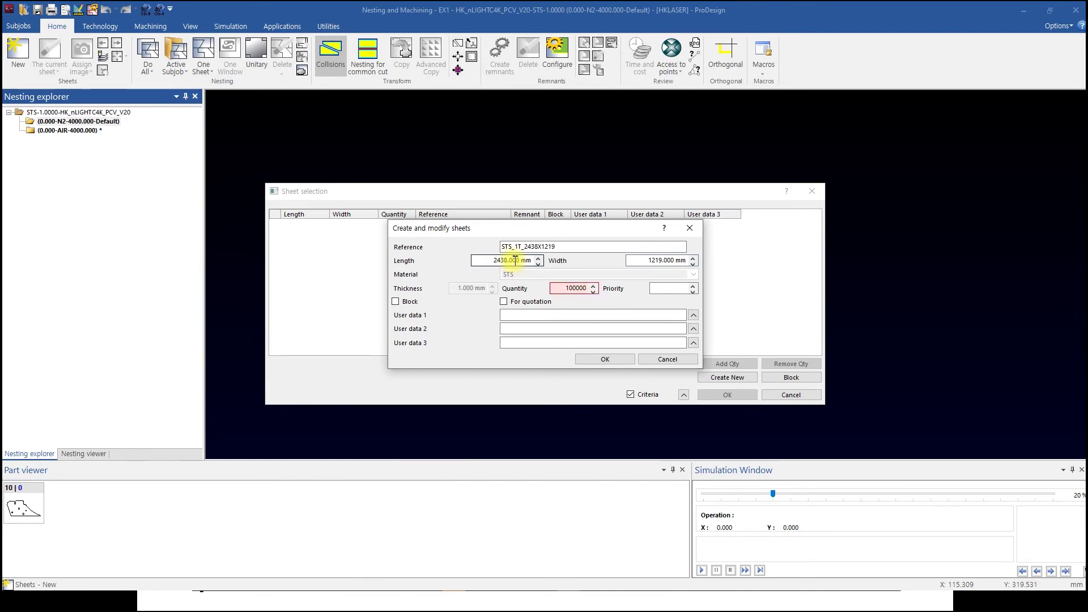
left_click(617, 359)
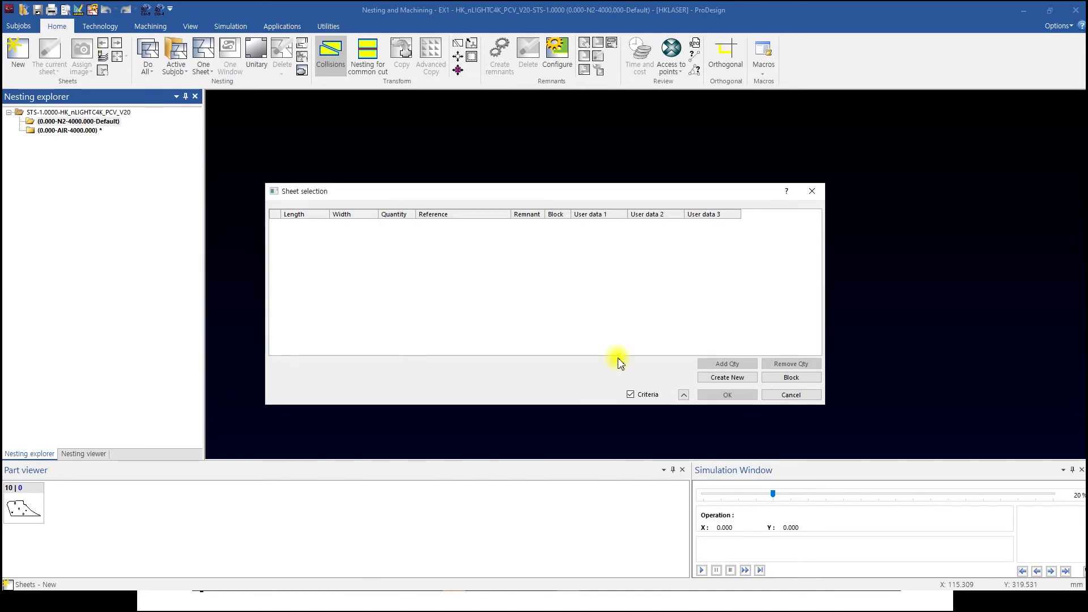
left_click(727, 395)
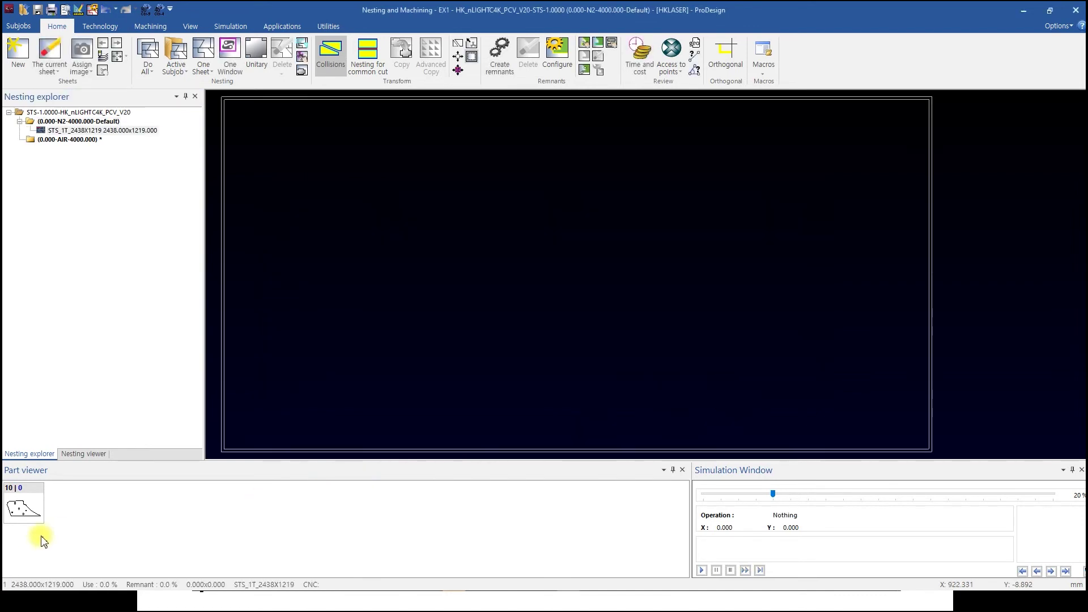
With collisions enabled, place four DXFPAR0108 parts in a left-hand column on the sheet
left_click(31, 512)
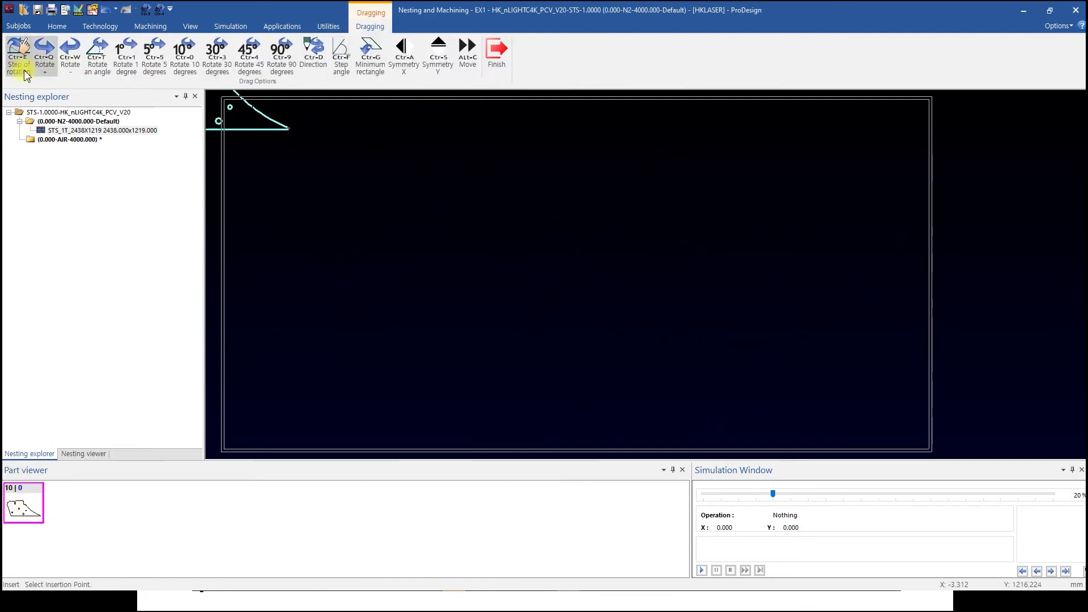
left_click(56, 26)
left_click(332, 49)
left_click(258, 427)
left_click(274, 350)
left_click(264, 301)
left_click(241, 214)
Rotate parts 180° and place the remaining six beside and above them
left_click(433, 240)
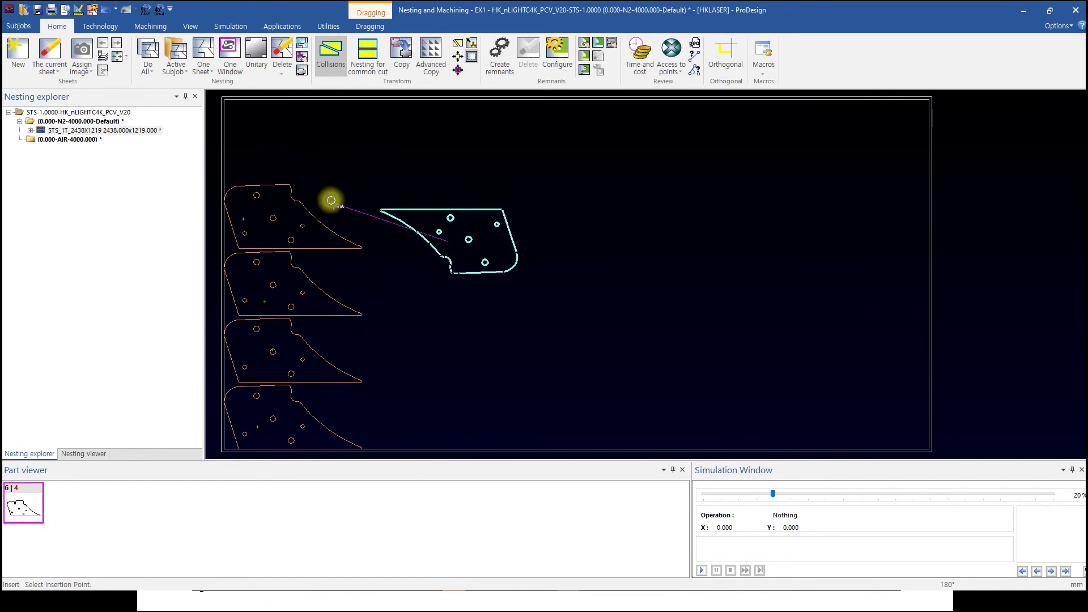
left_click(358, 422)
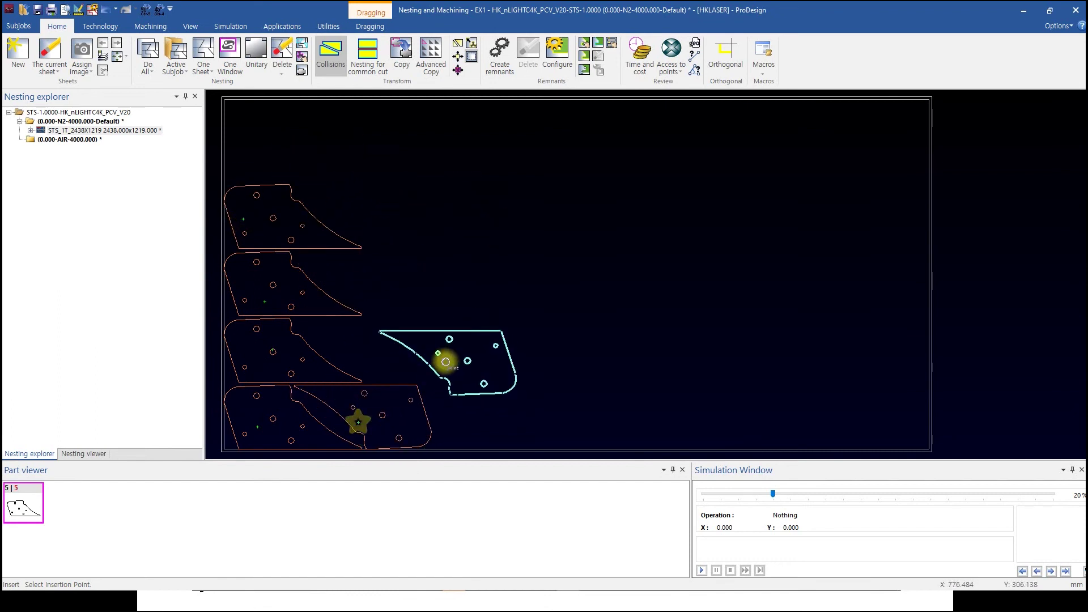
left_click(368, 356)
left_click(360, 288)
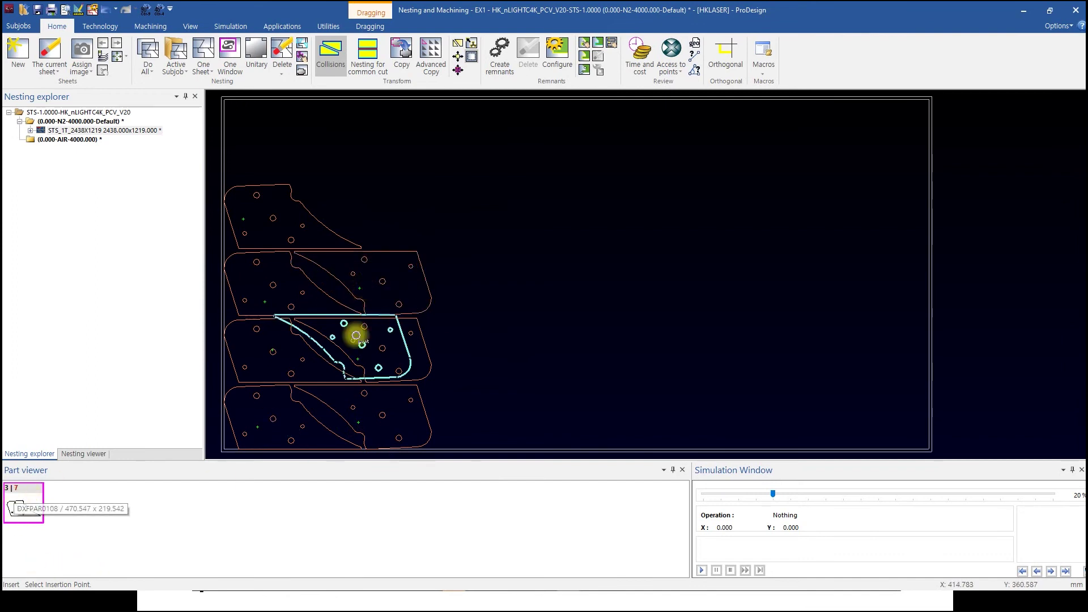
left_click(353, 225)
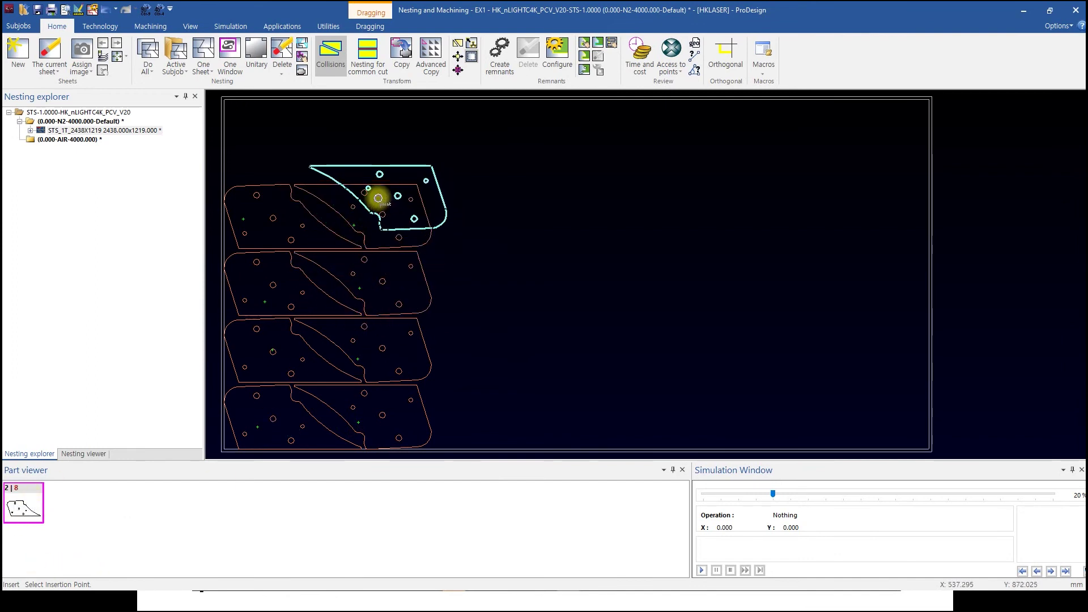
left_click(294, 152)
left_click(356, 157)
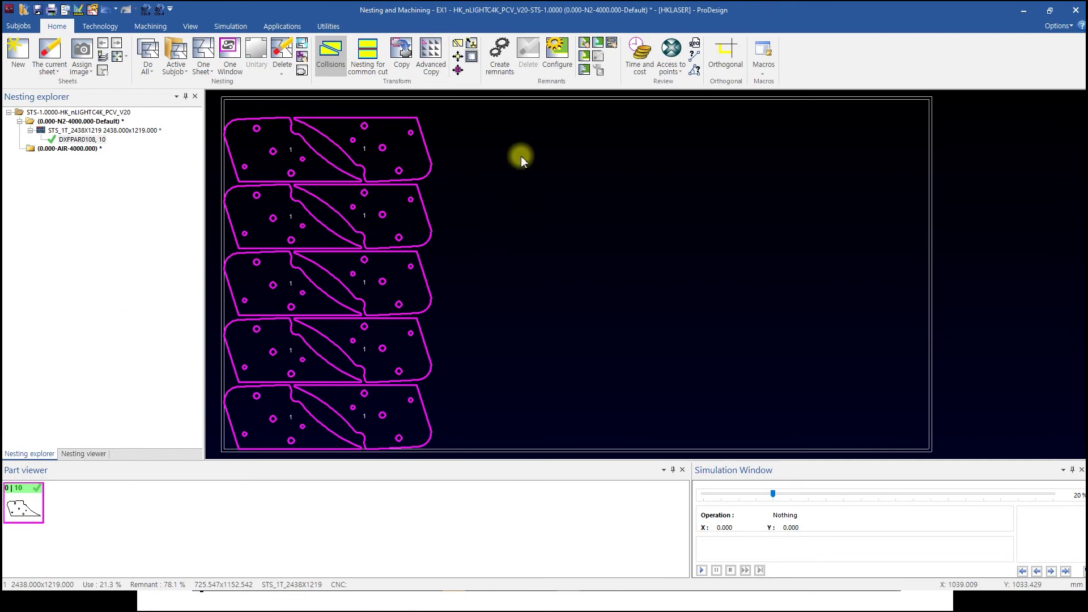
left_click(472, 258)
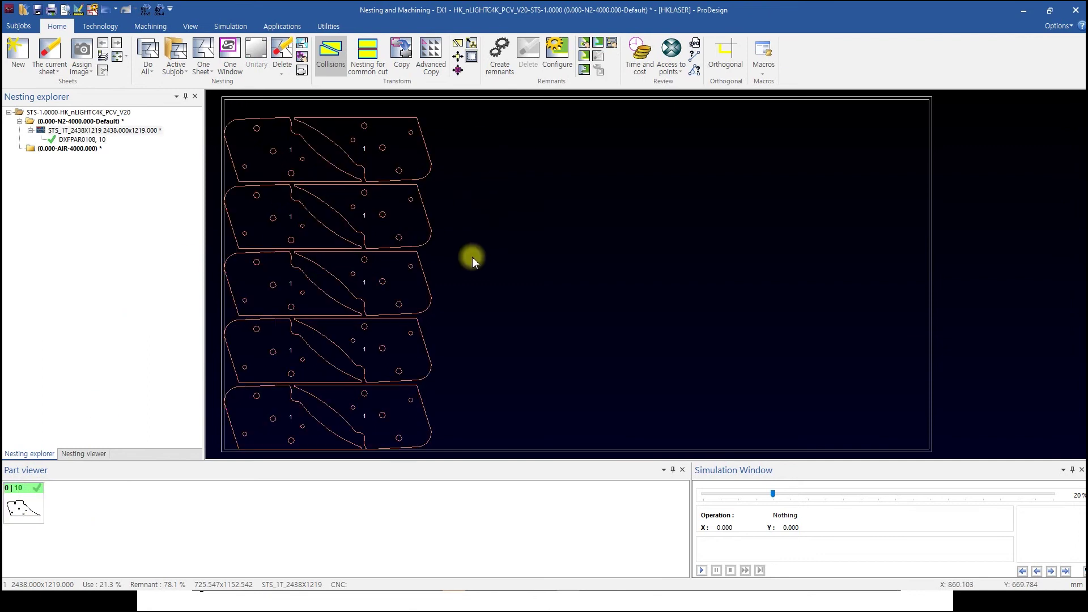
Apply Contours > Parts machining with default initialization to each nested part
left_click(150, 27)
left_click(236, 57)
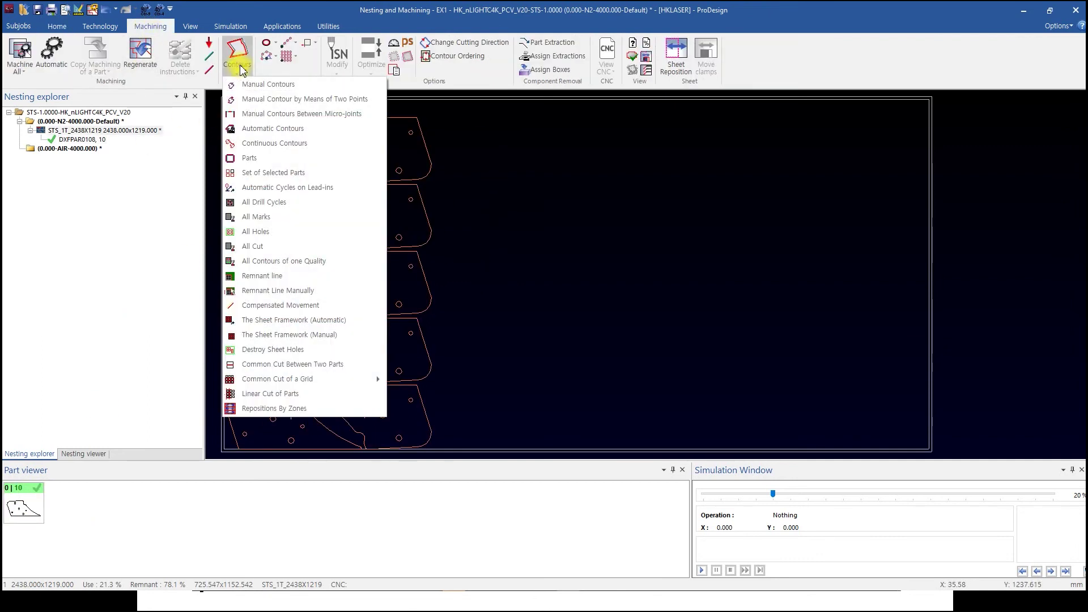
left_click(258, 158)
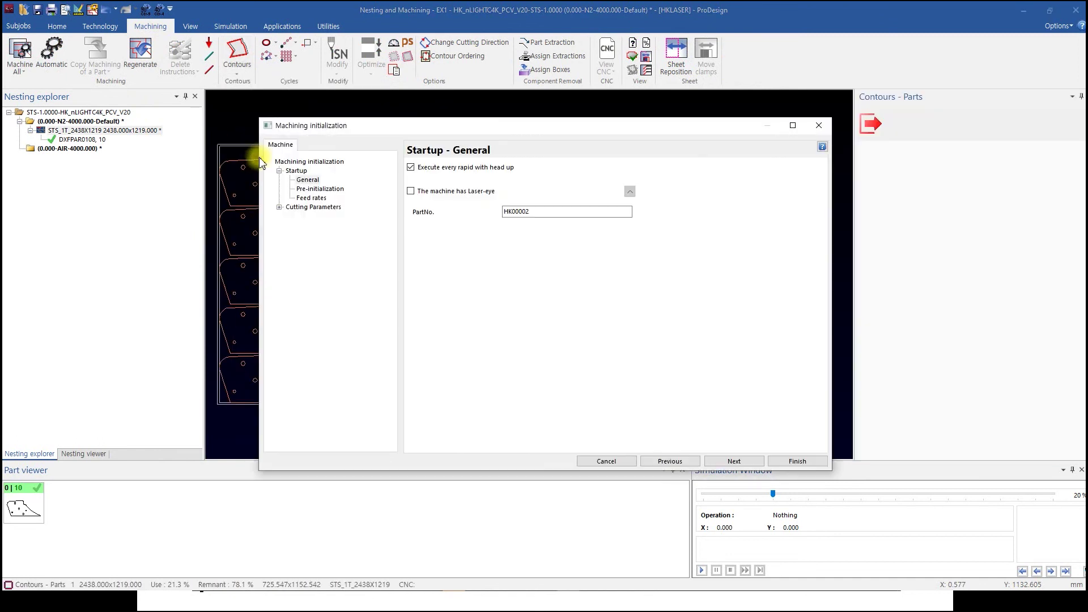
left_click(794, 466)
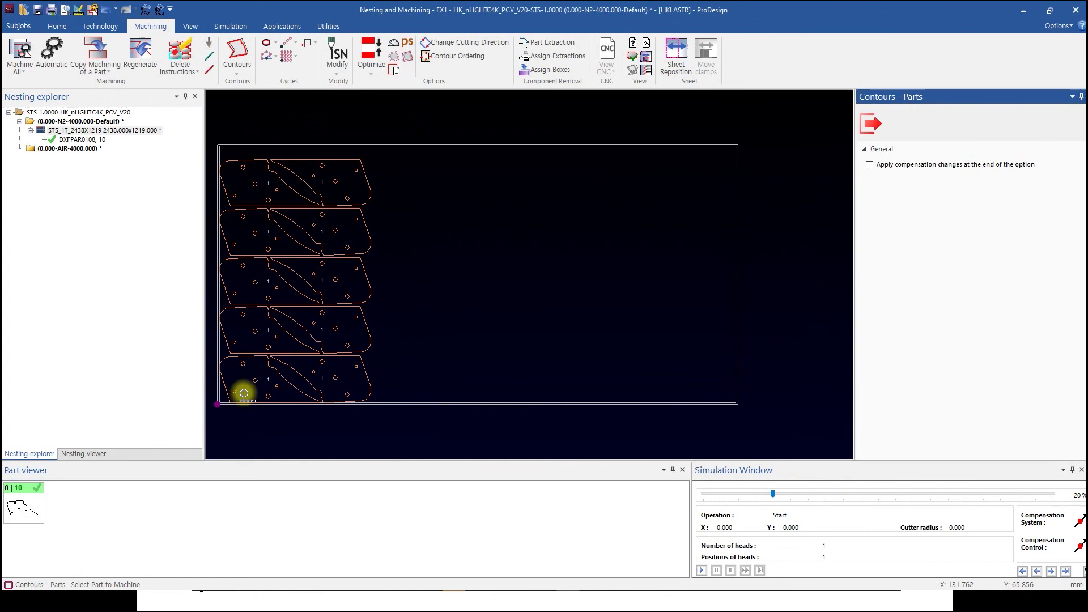
left_click(243, 391)
left_click(337, 184)
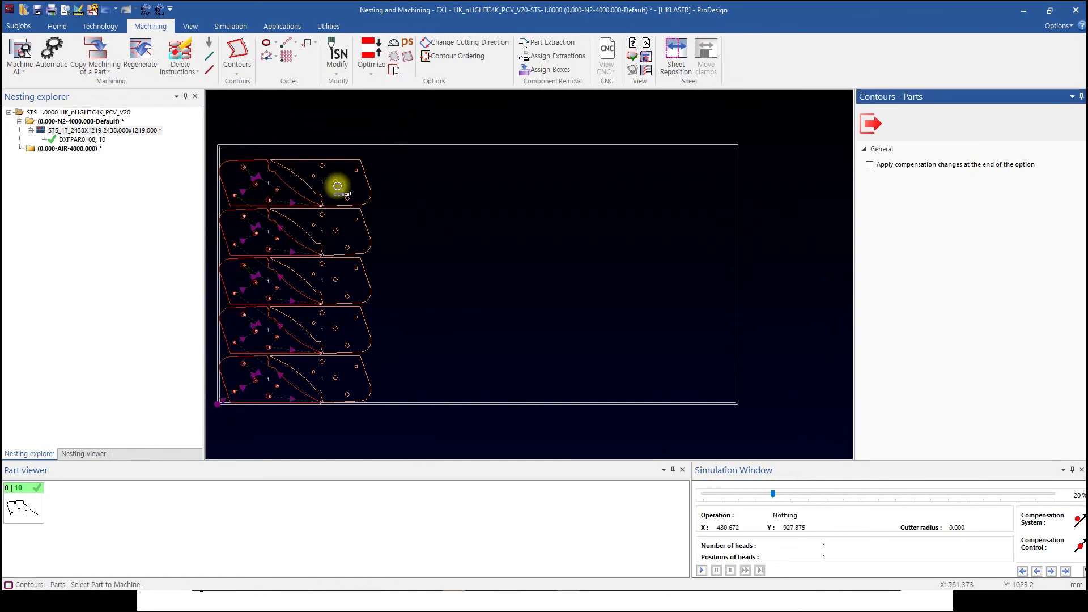
left_click(344, 224)
left_click(335, 272)
left_click(344, 317)
left_click(340, 381)
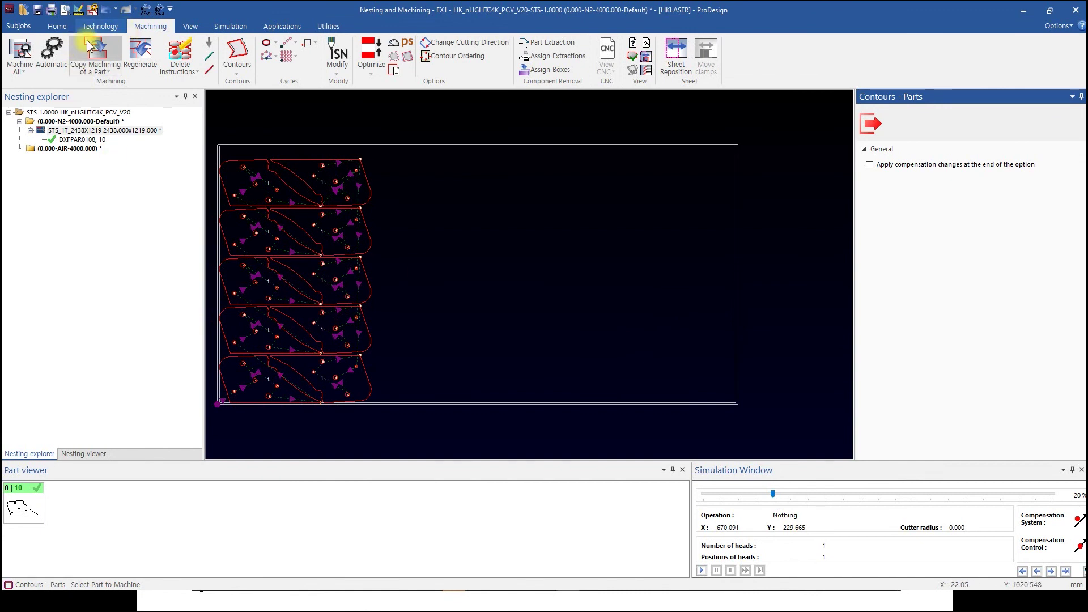
left_click(57, 26)
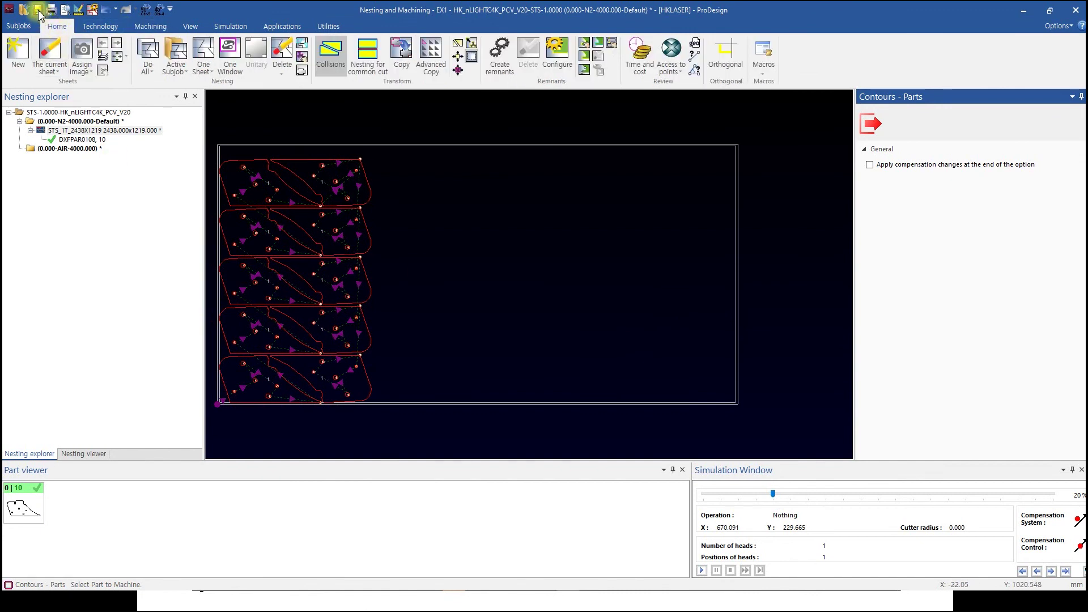
Save the nest to generate CNC program HK00002 and preview the workshop sheet
left_click(37, 9)
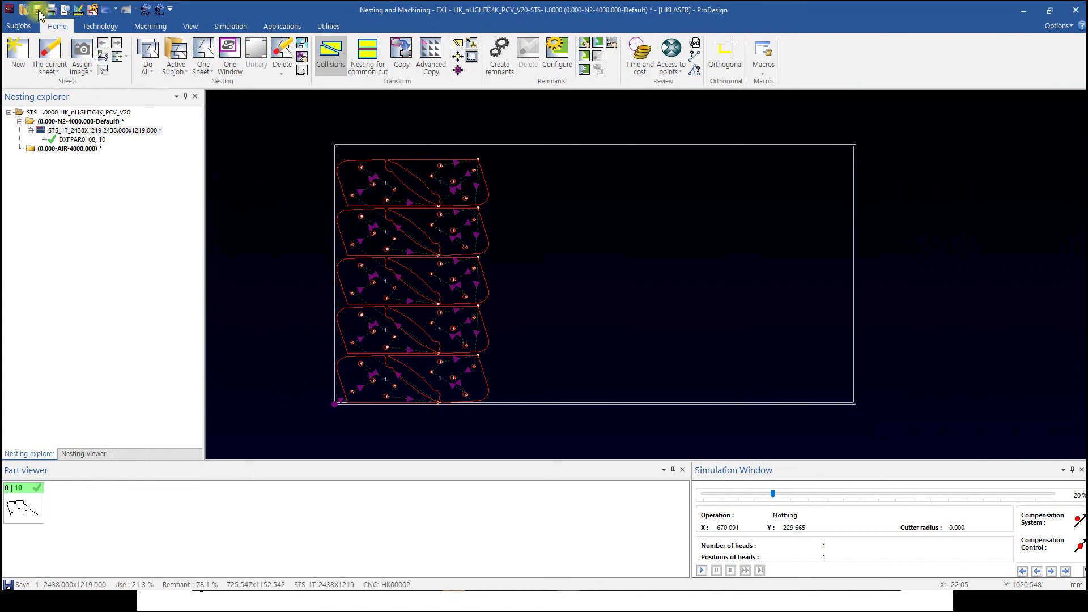
left_click(65, 11)
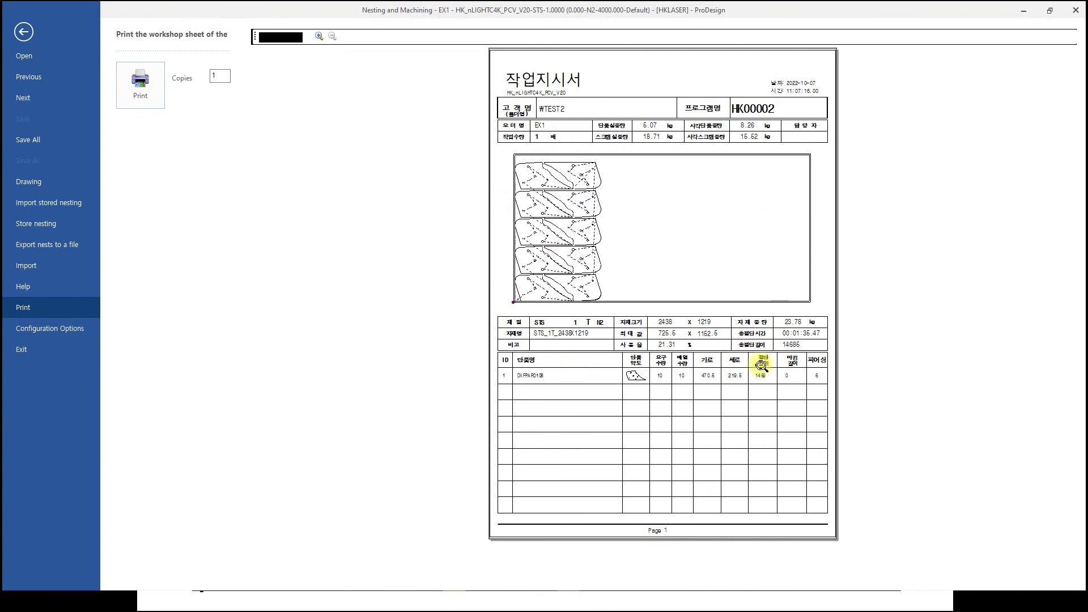
left_click(31, 35)
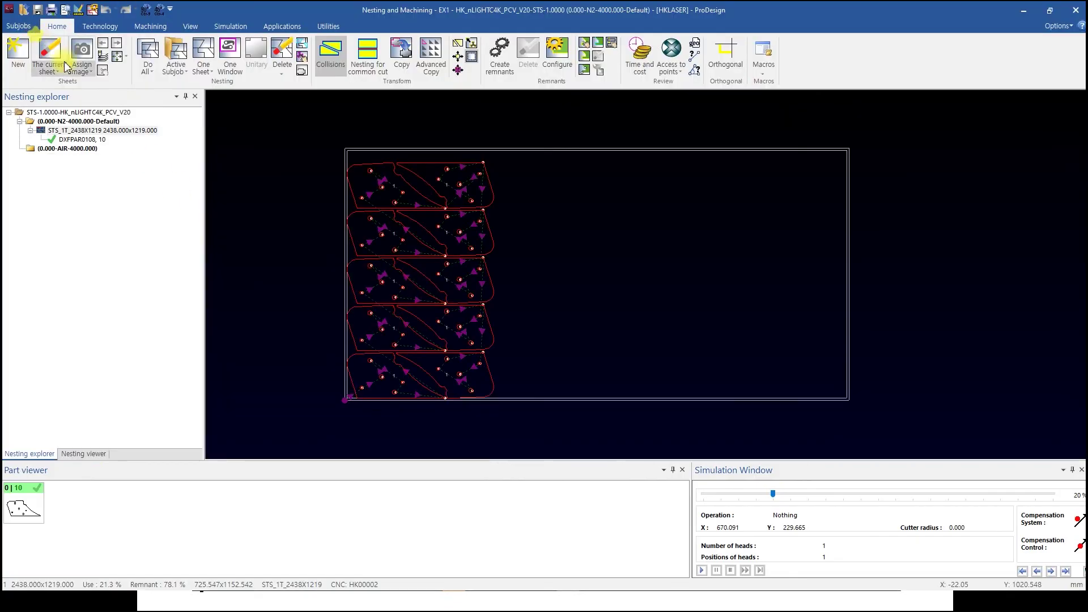
Browse to C:\Lantek\Expert\CNC\HK_nLIGHTC4K_PCV_V20 and select HK00002.MPF
left_click(1021, 11)
left_click(1017, 11)
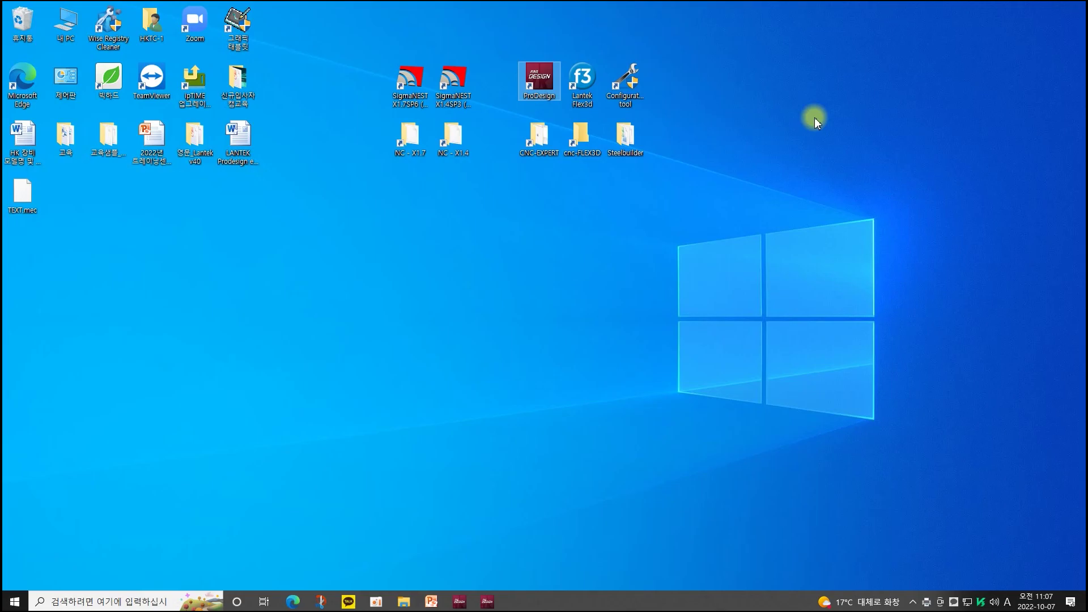
left_click_drag(656, 169, 545, 144)
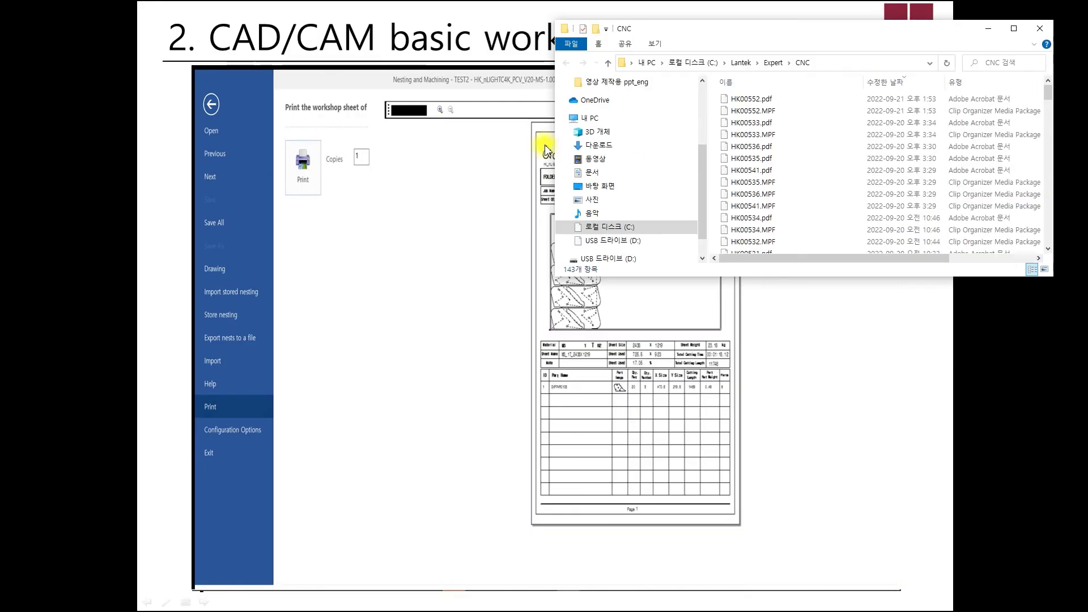
left_click_drag(702, 28, 336, 115)
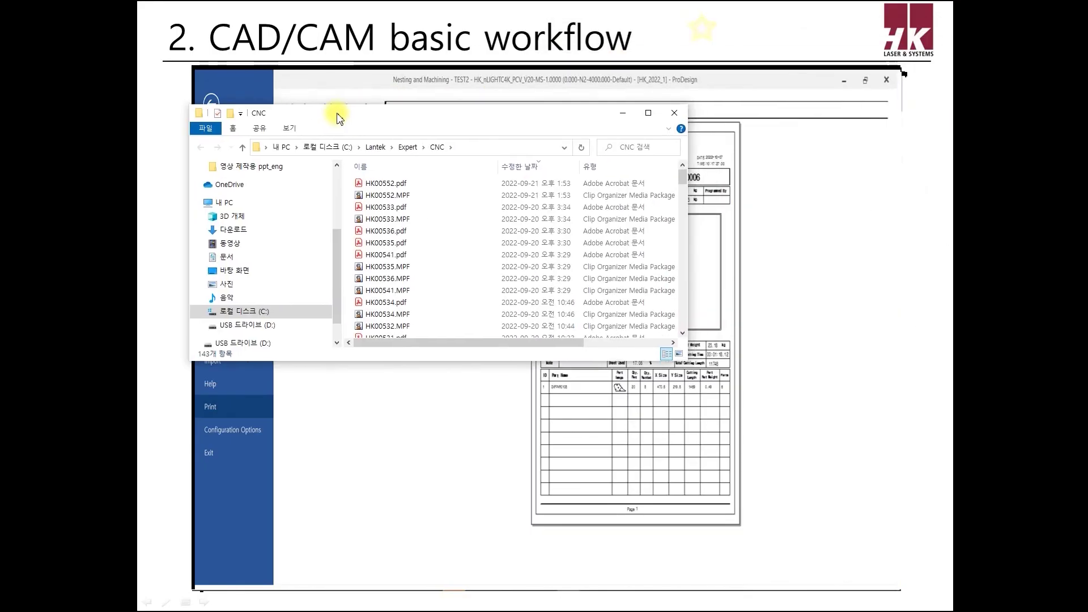
left_click(287, 150)
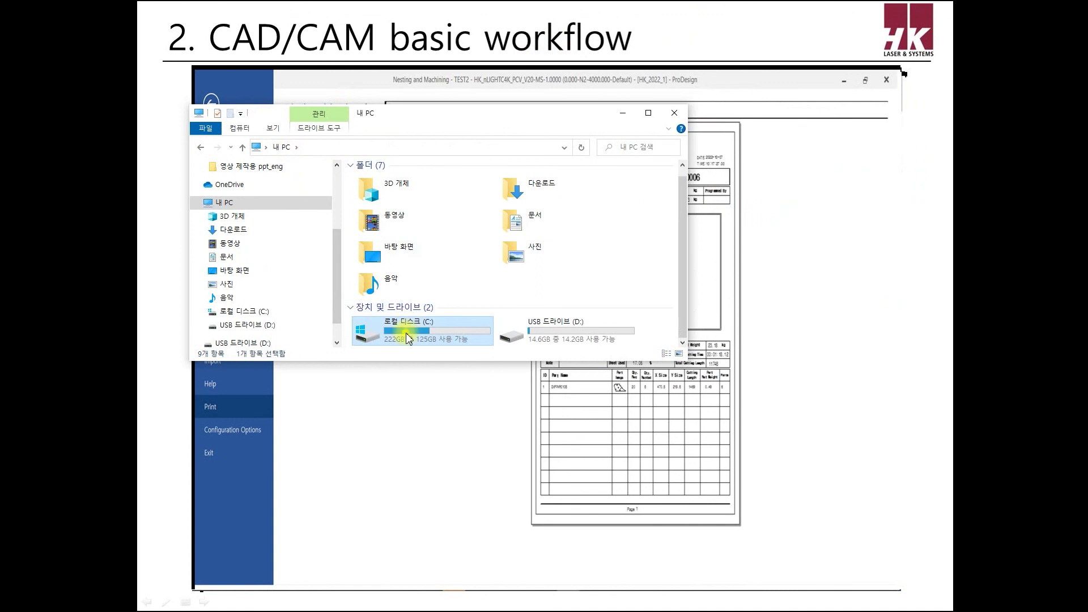
double_click(406, 332)
double_click(391, 206)
left_click(382, 195)
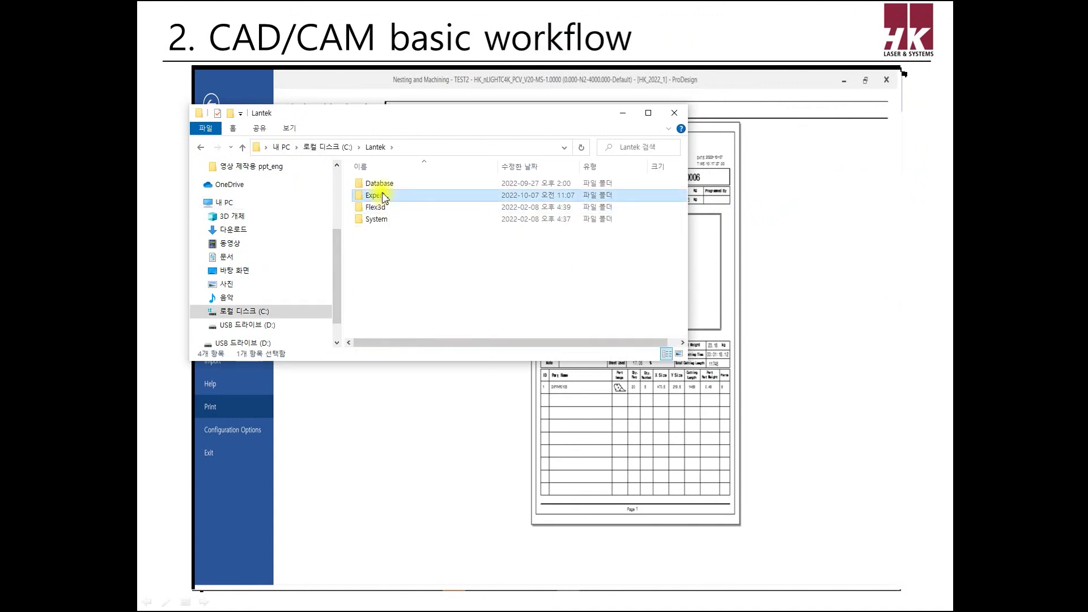
double_click(381, 195)
left_click(383, 196)
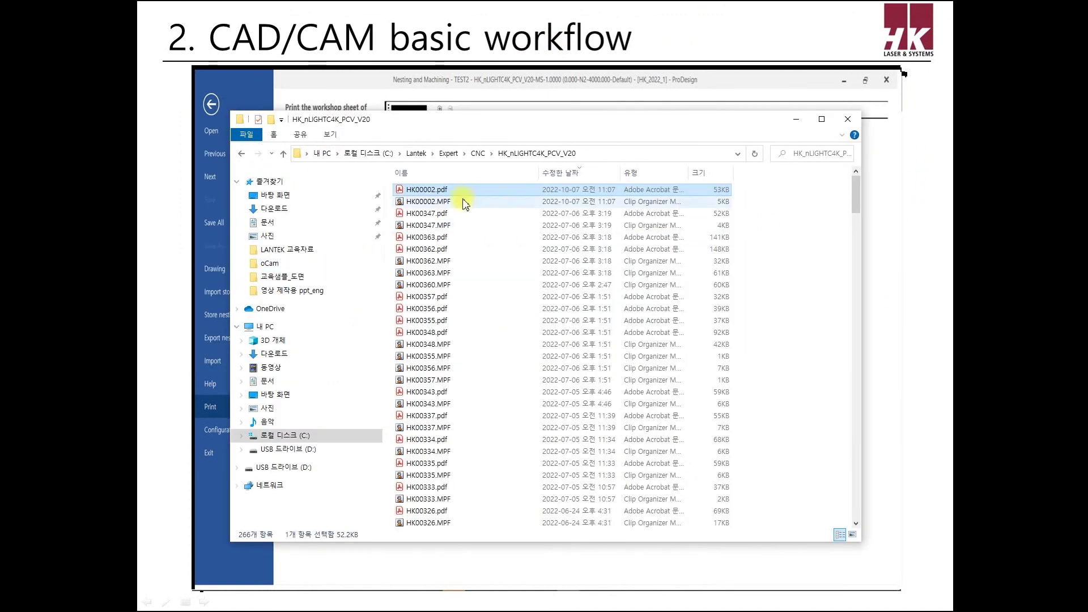
left_click(439, 202)
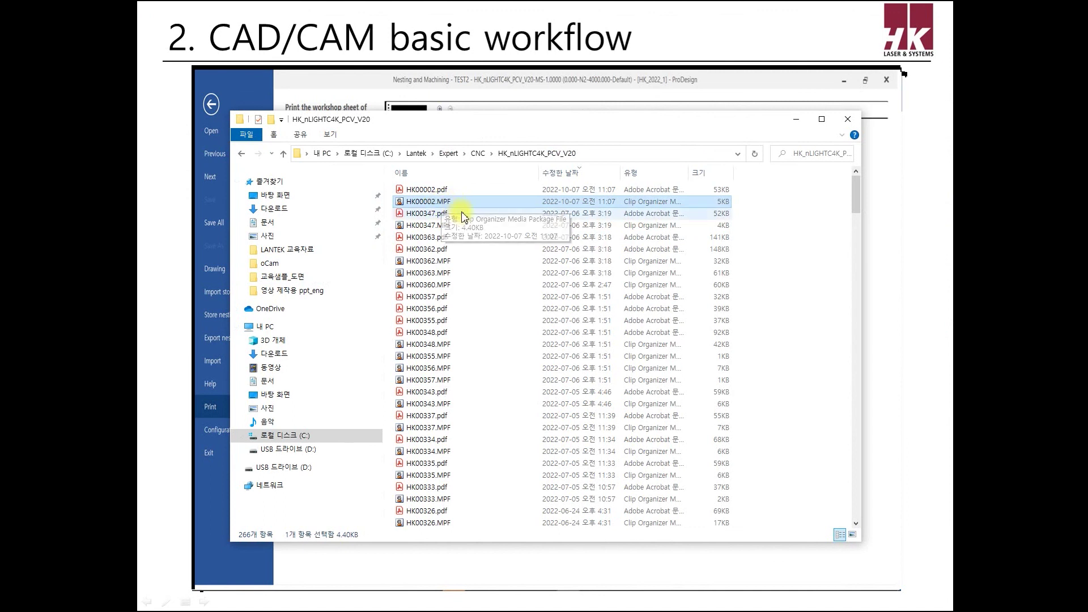